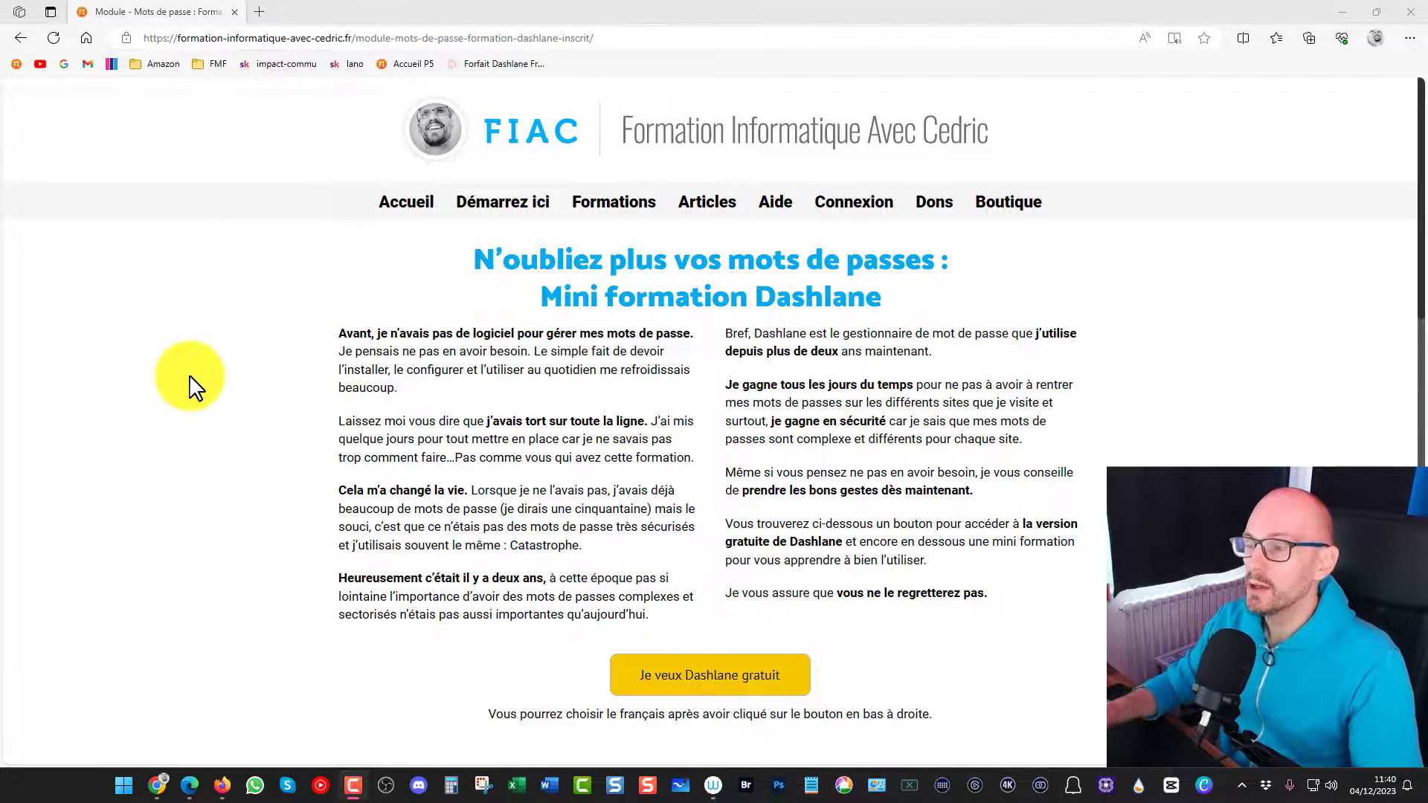
scroll(201, 379, "down", 12)
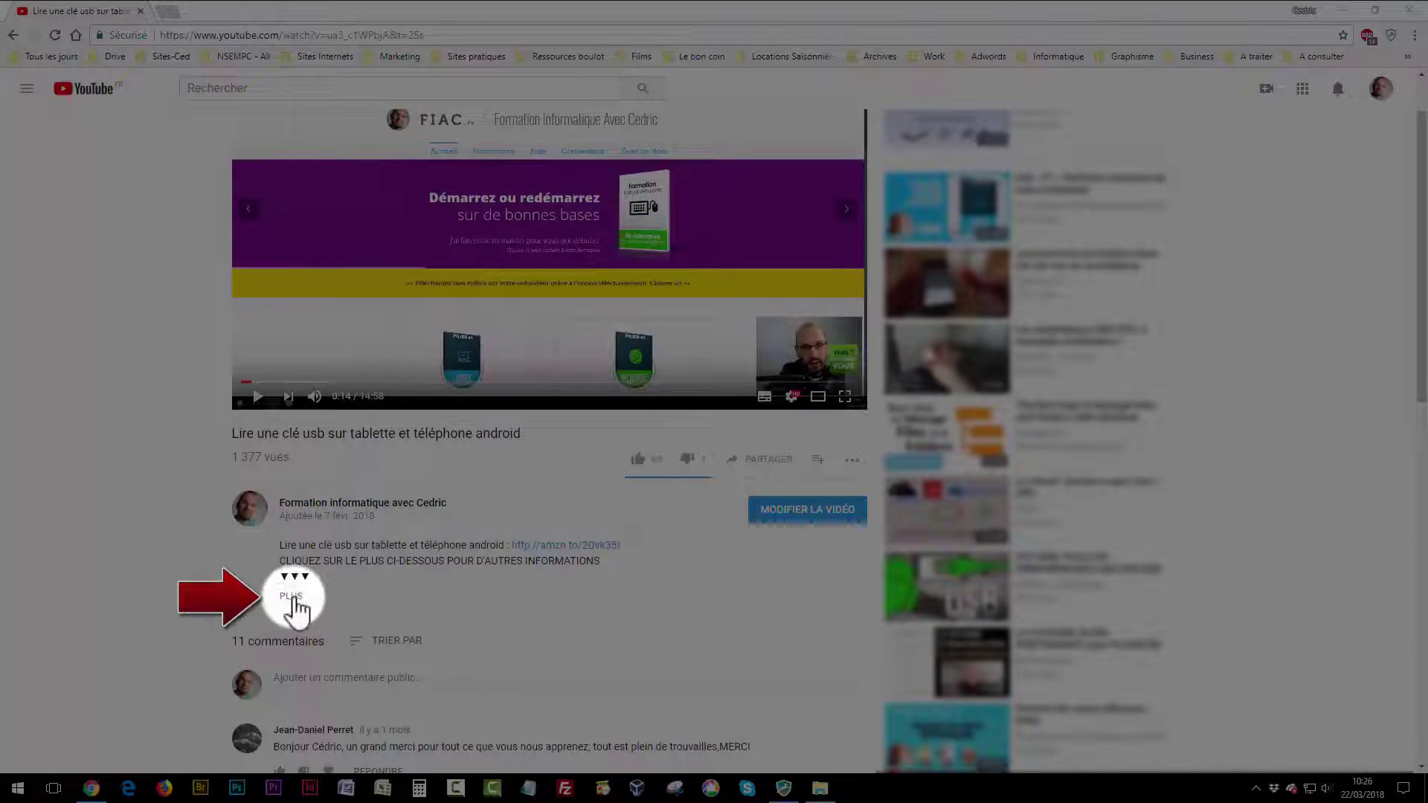
left_click(294, 601)
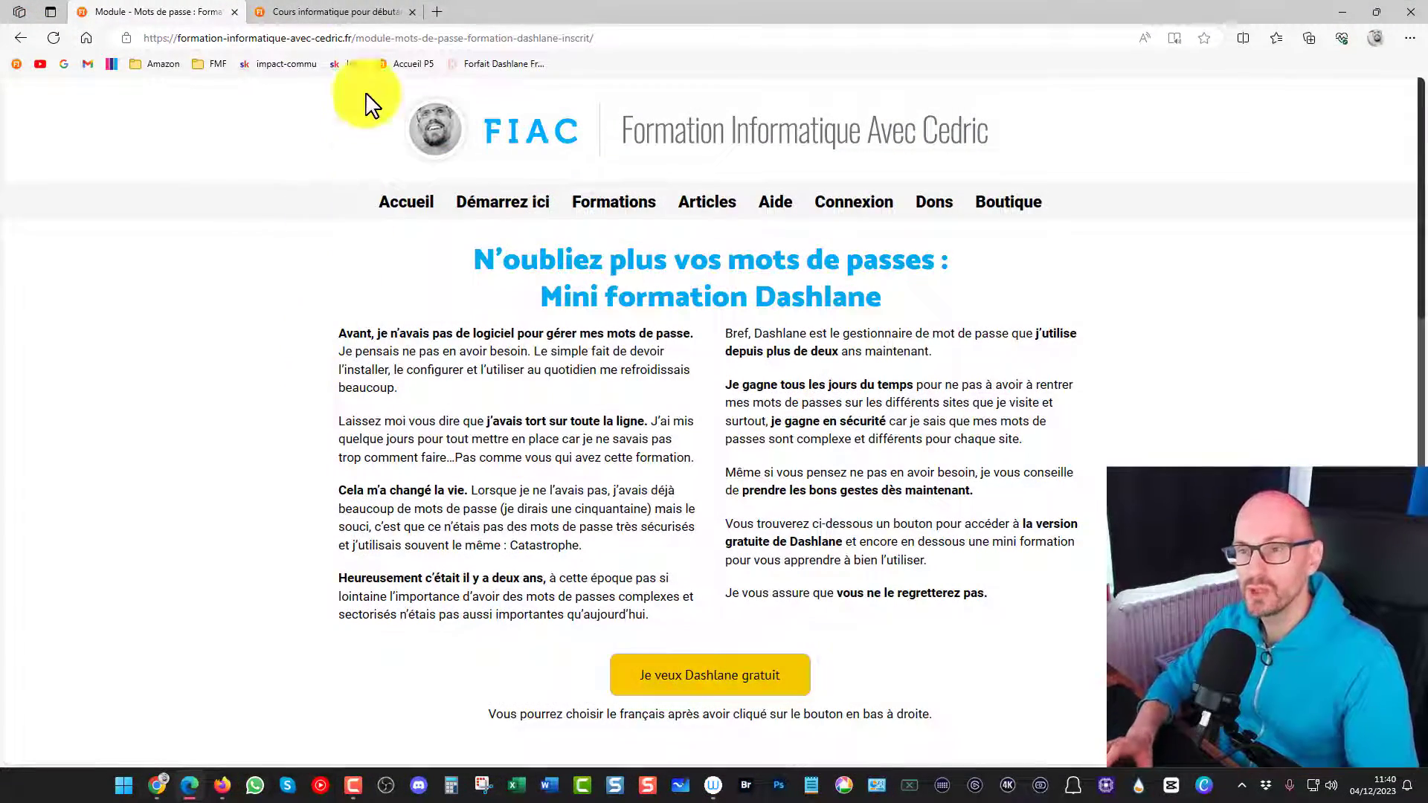
View the sign-up page of the free "N'oubliez plus jamais vos mots de passe" e-mail course from the site's home page
left_click(339, 11)
scroll(257, 408, "down", 10)
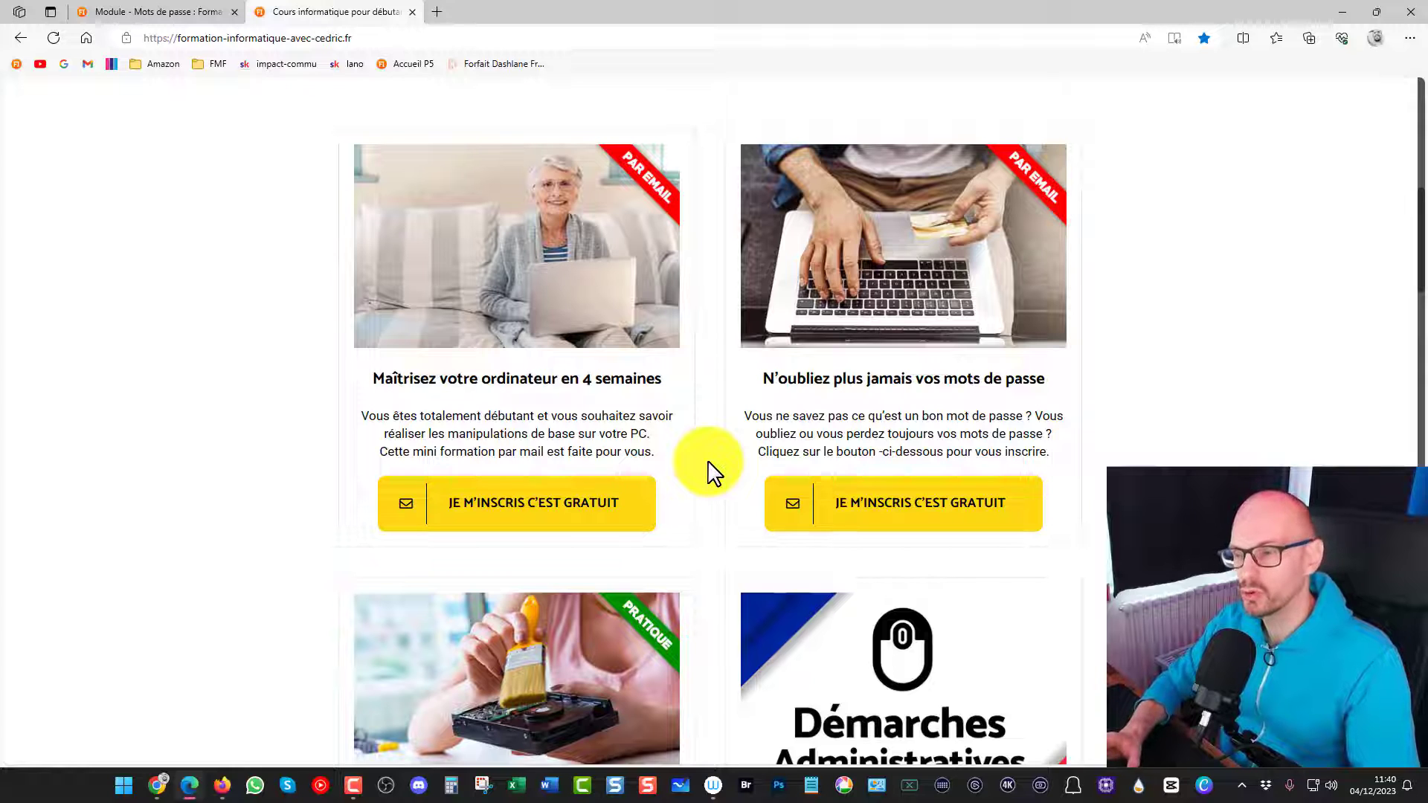
left_click(847, 511)
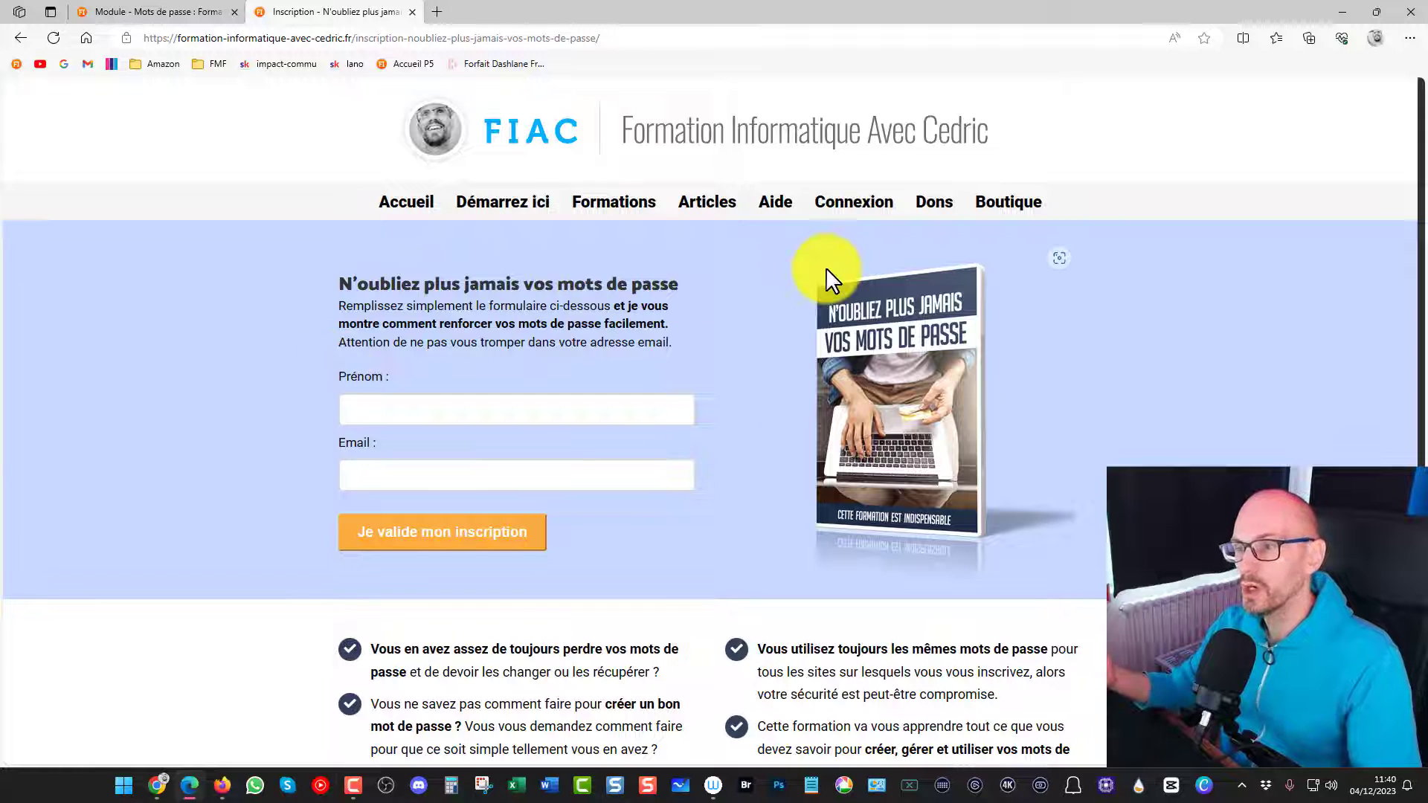
Open the free Dashlane offer from the Dashlane module page and dismiss the browser's translation offer
left_click(133, 12)
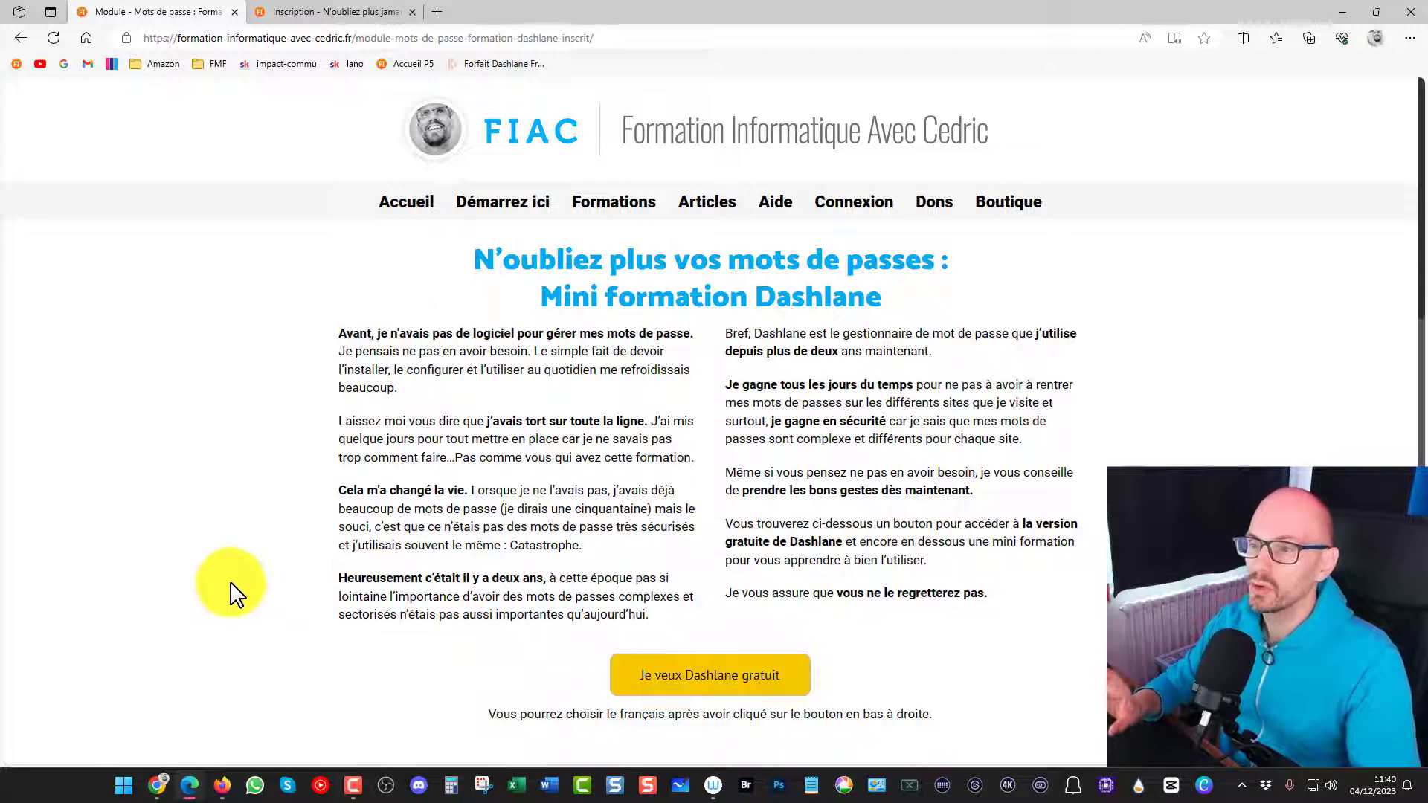
left_click(718, 687)
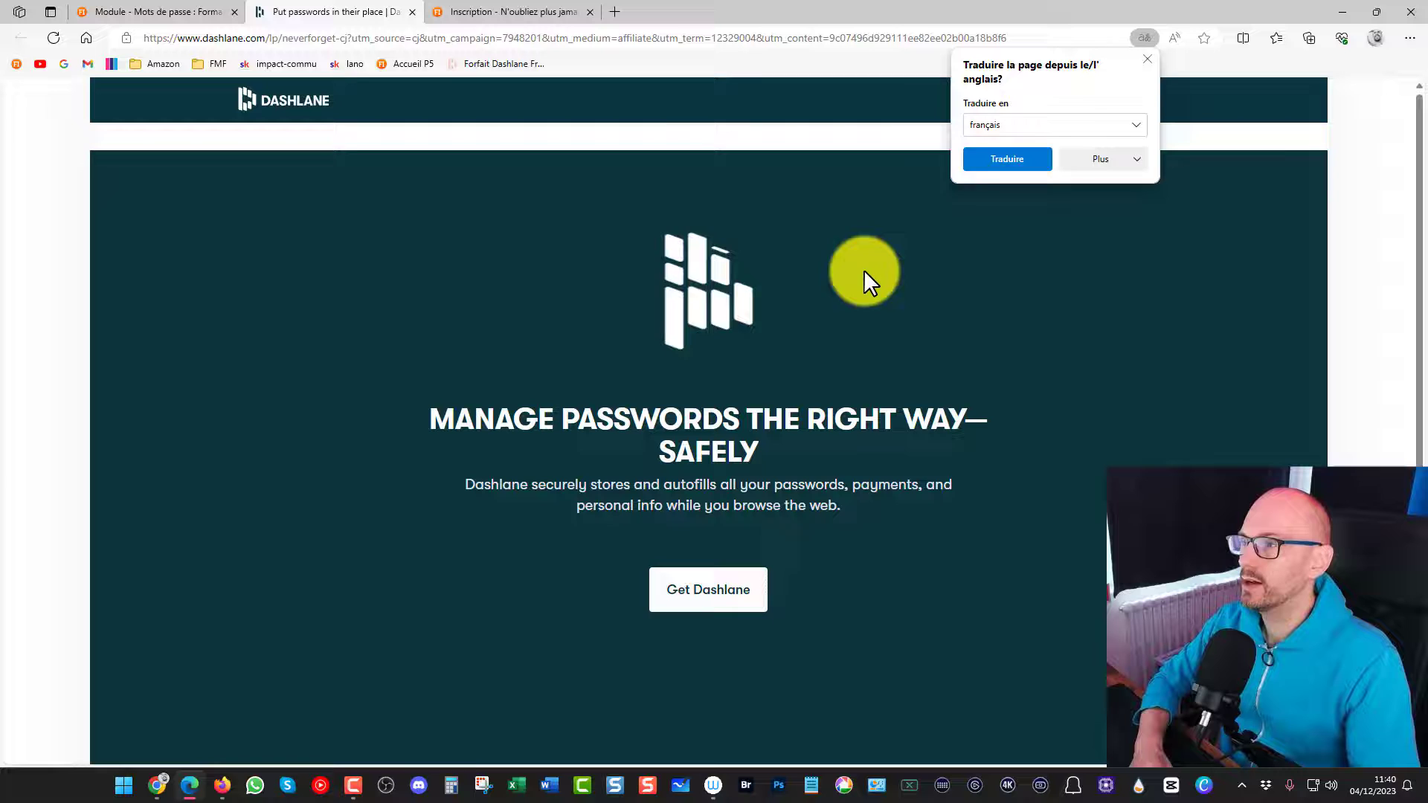
left_click(1147, 59)
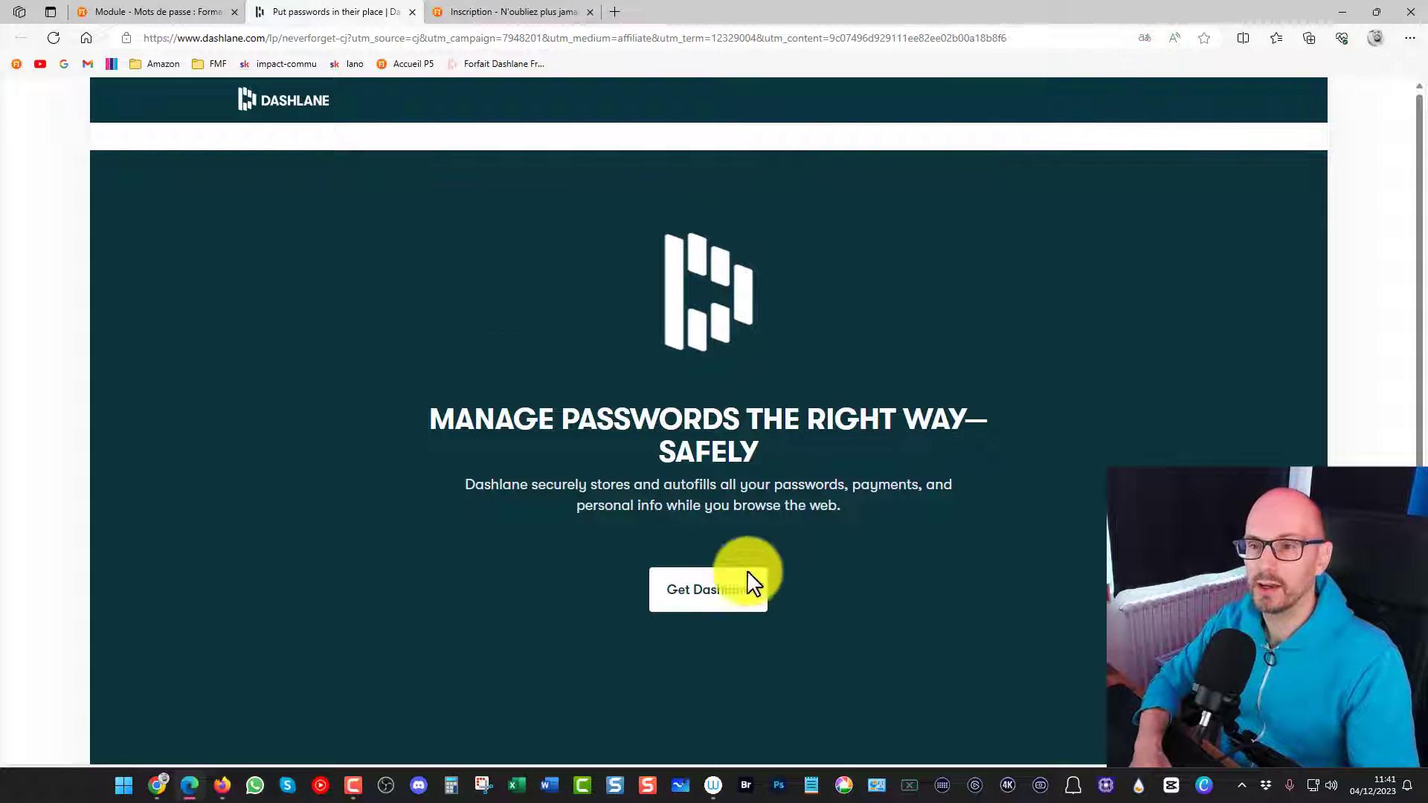
Set the Dashlane website's language to Français
scroll(365, 371, "down", 5)
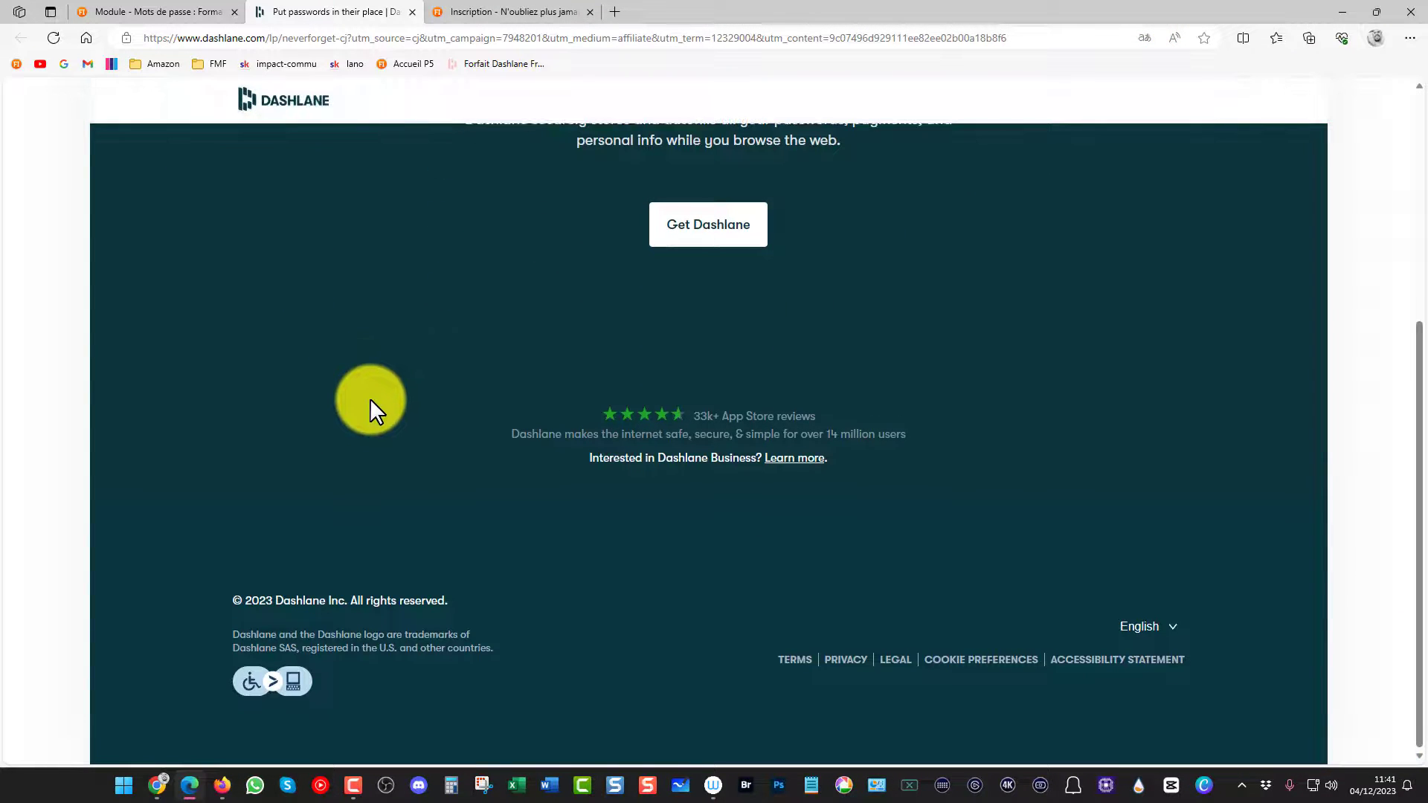
left_click(1145, 627)
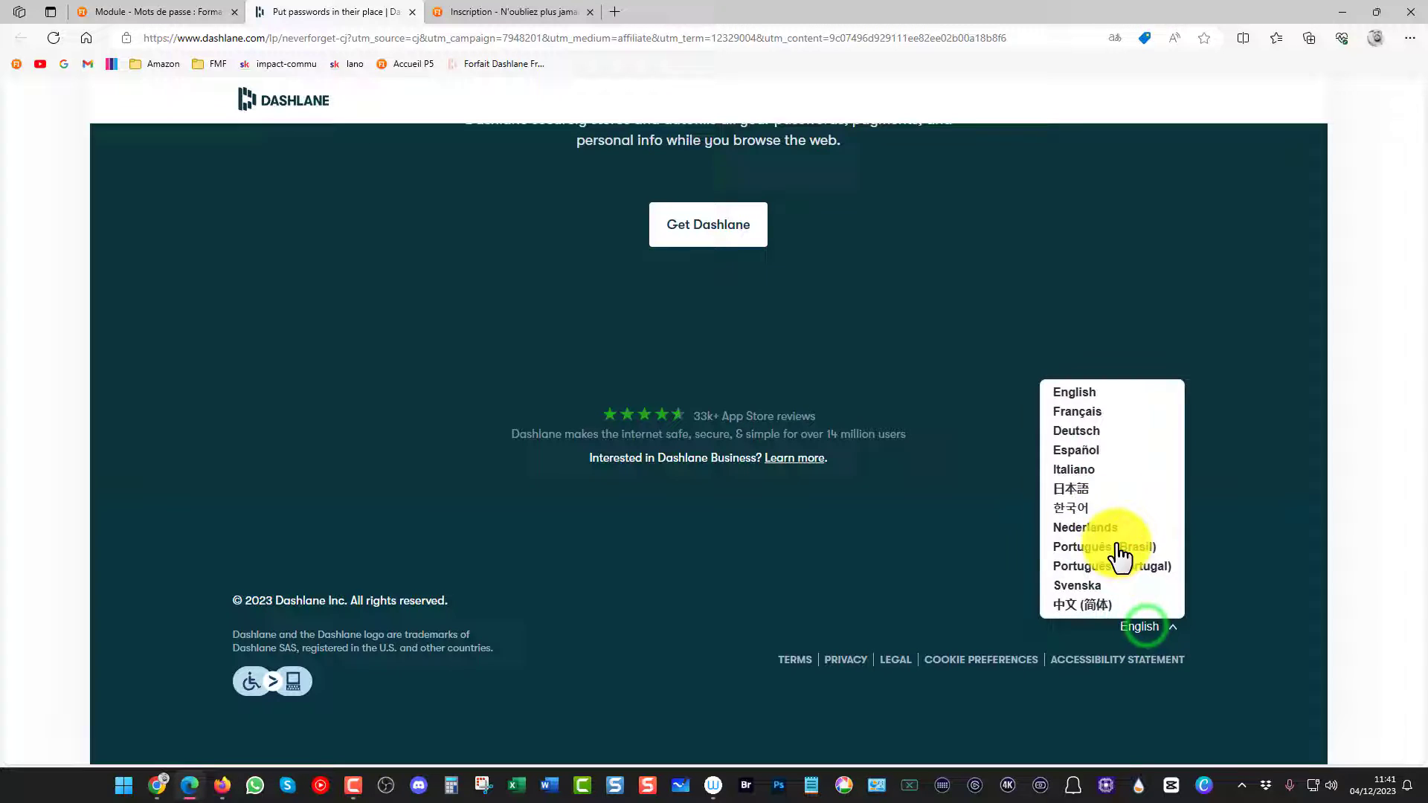
left_click(1073, 414)
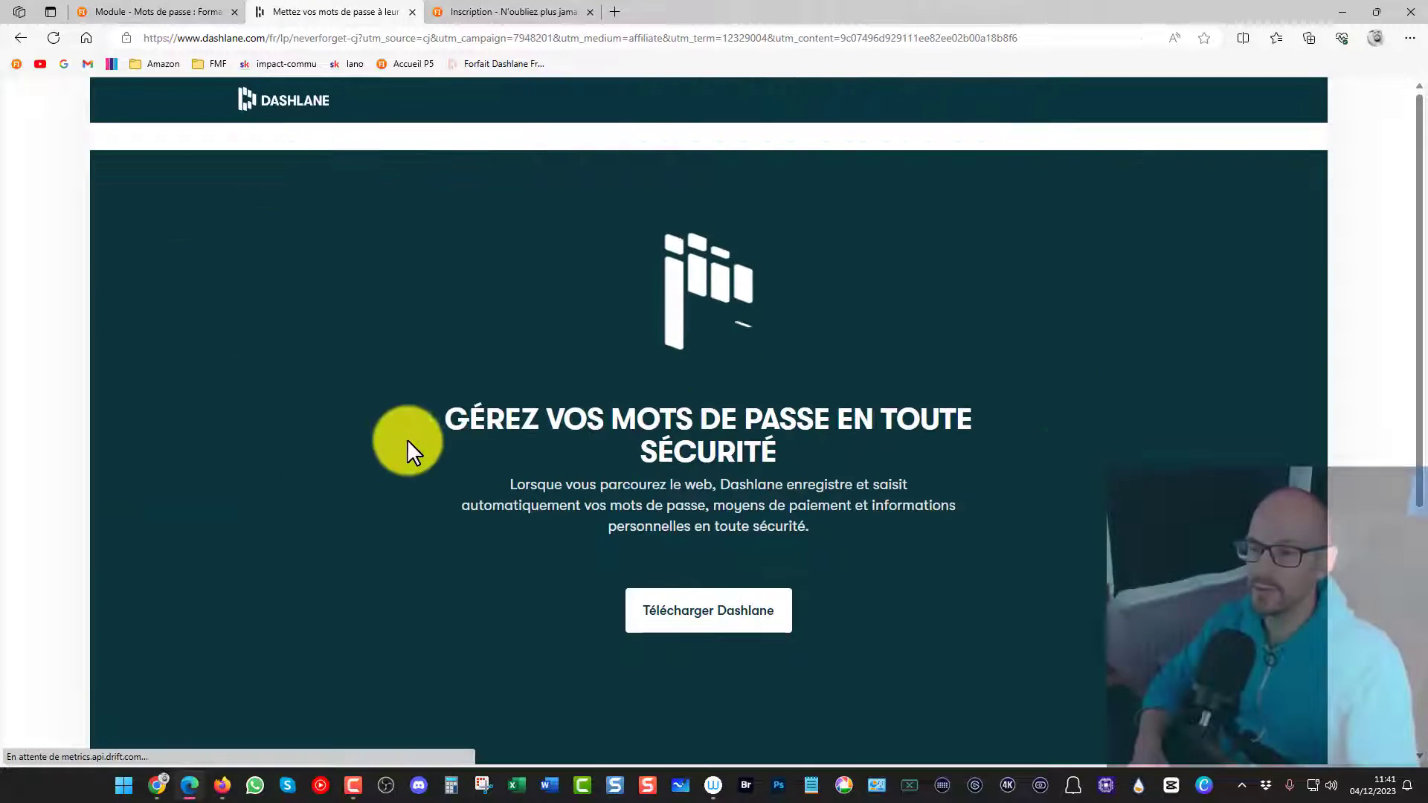
scroll(305, 463, "down", 5)
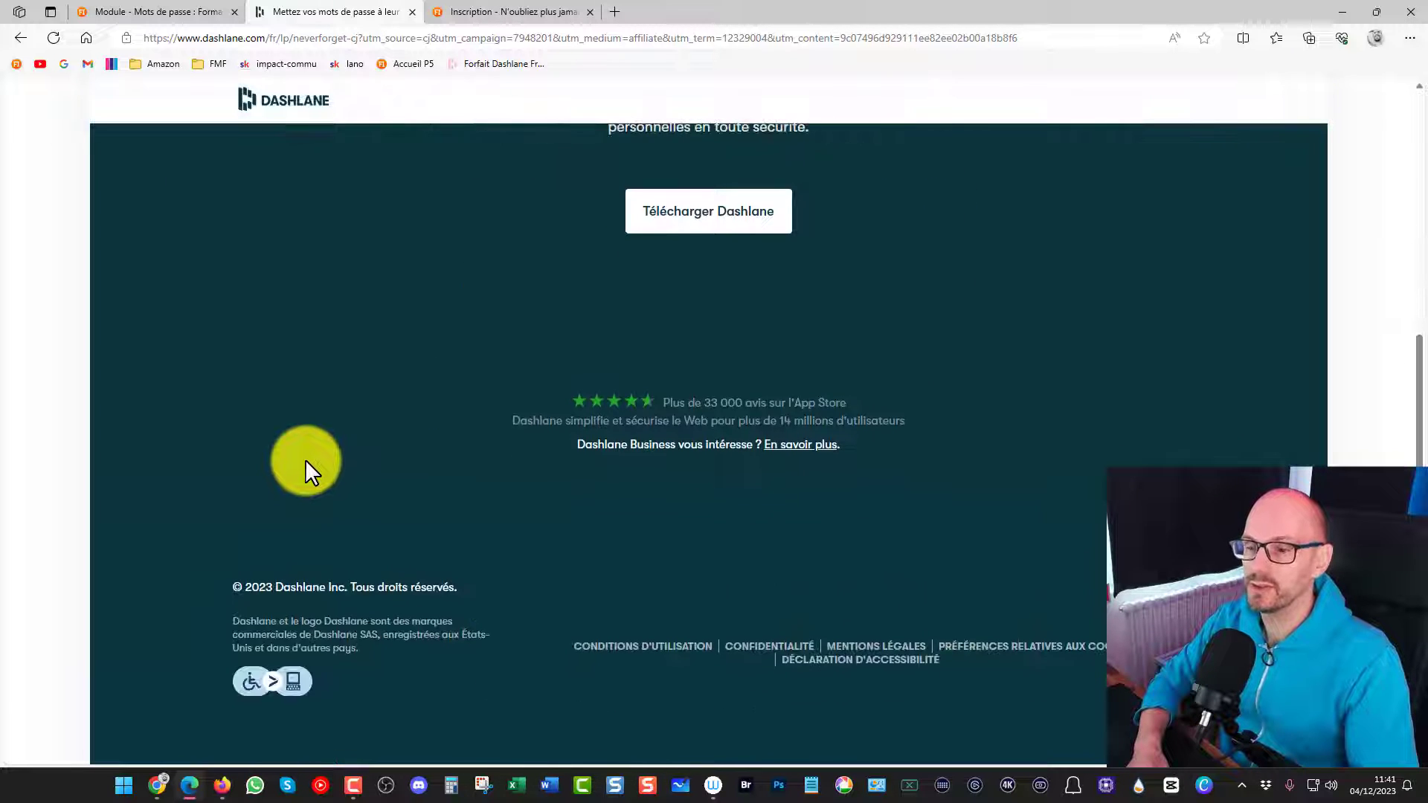
scroll(305, 458, "up", 5)
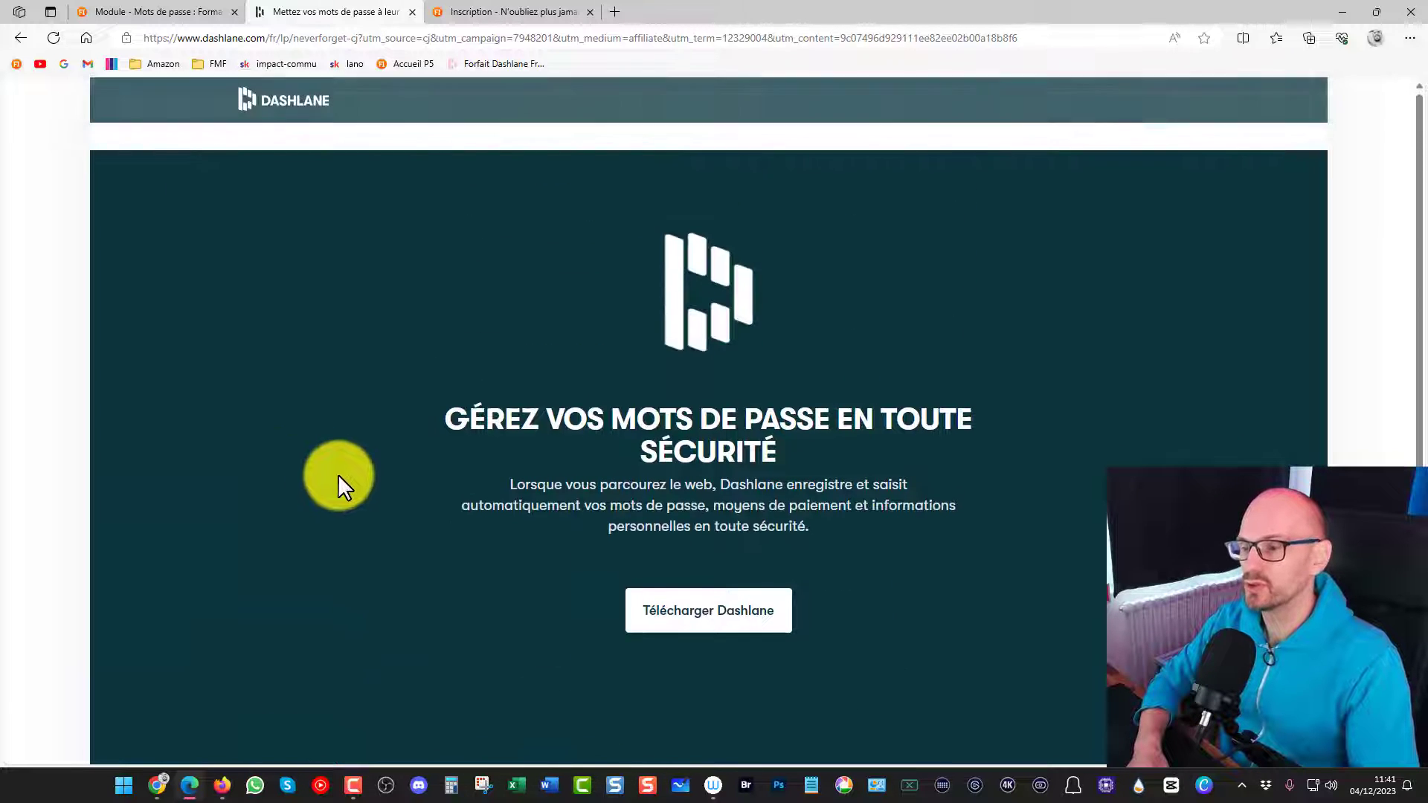
Get Dashlane from its download page and add the "Dashlane - Gestionnaire de mots de passe" extension to Microsoft Edge
left_click(736, 620)
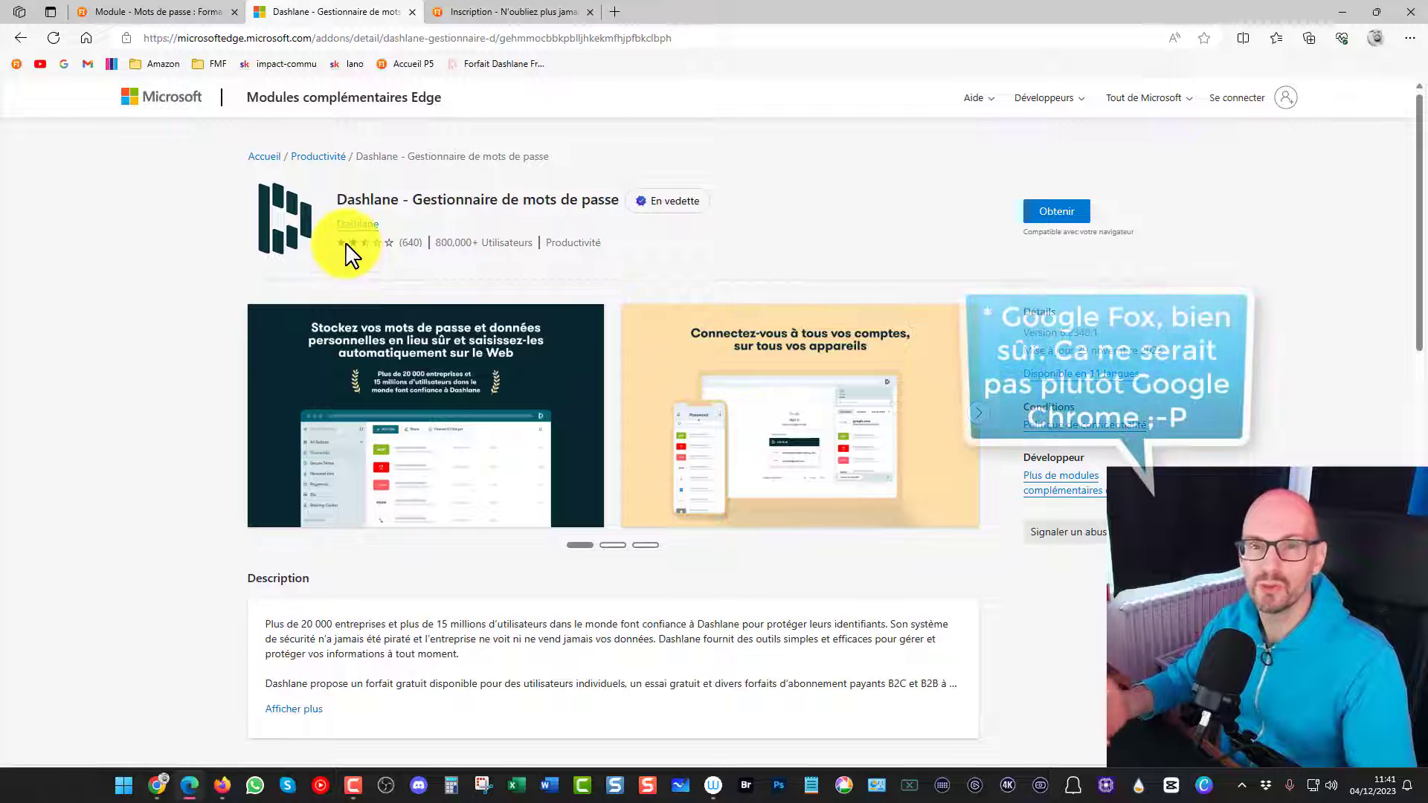
left_click(1056, 214)
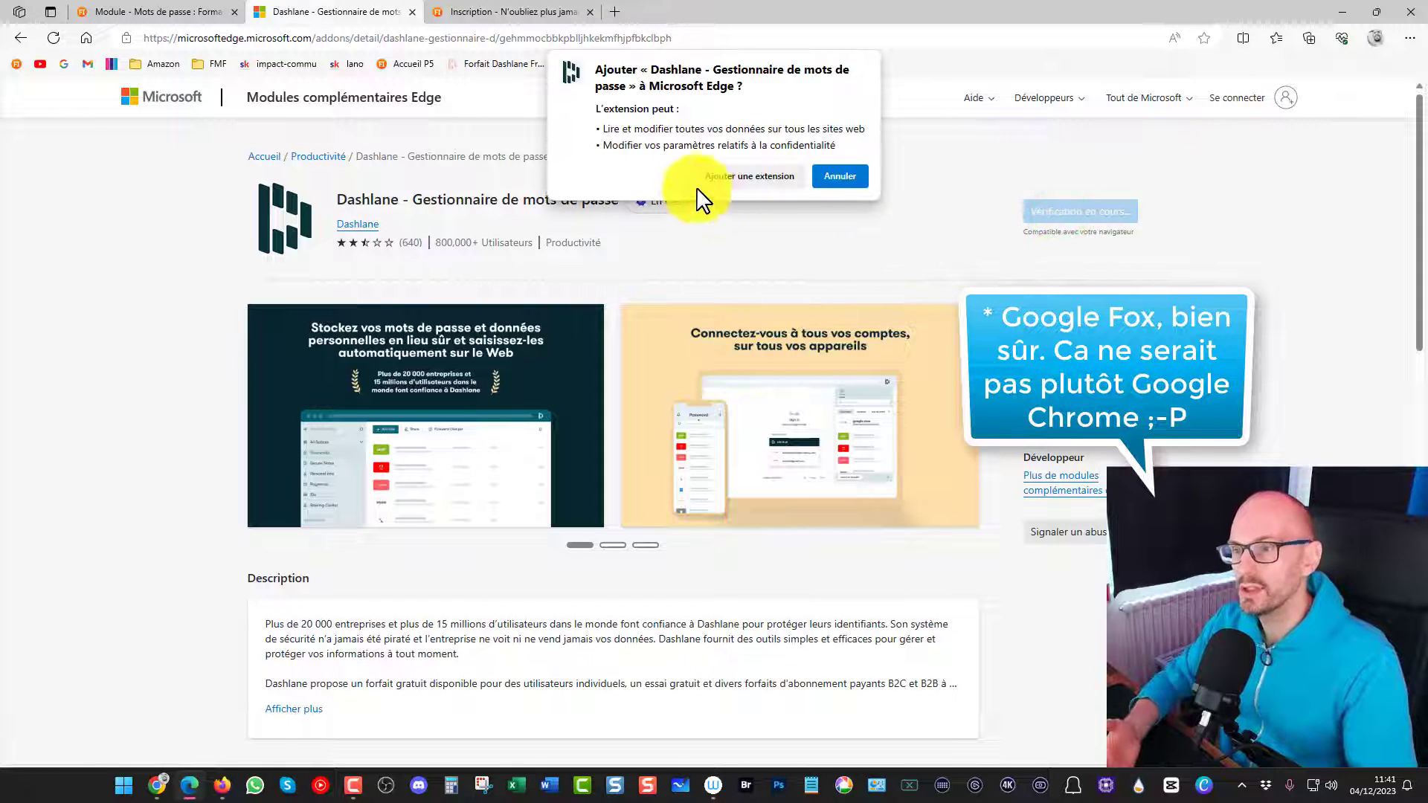
left_click(759, 178)
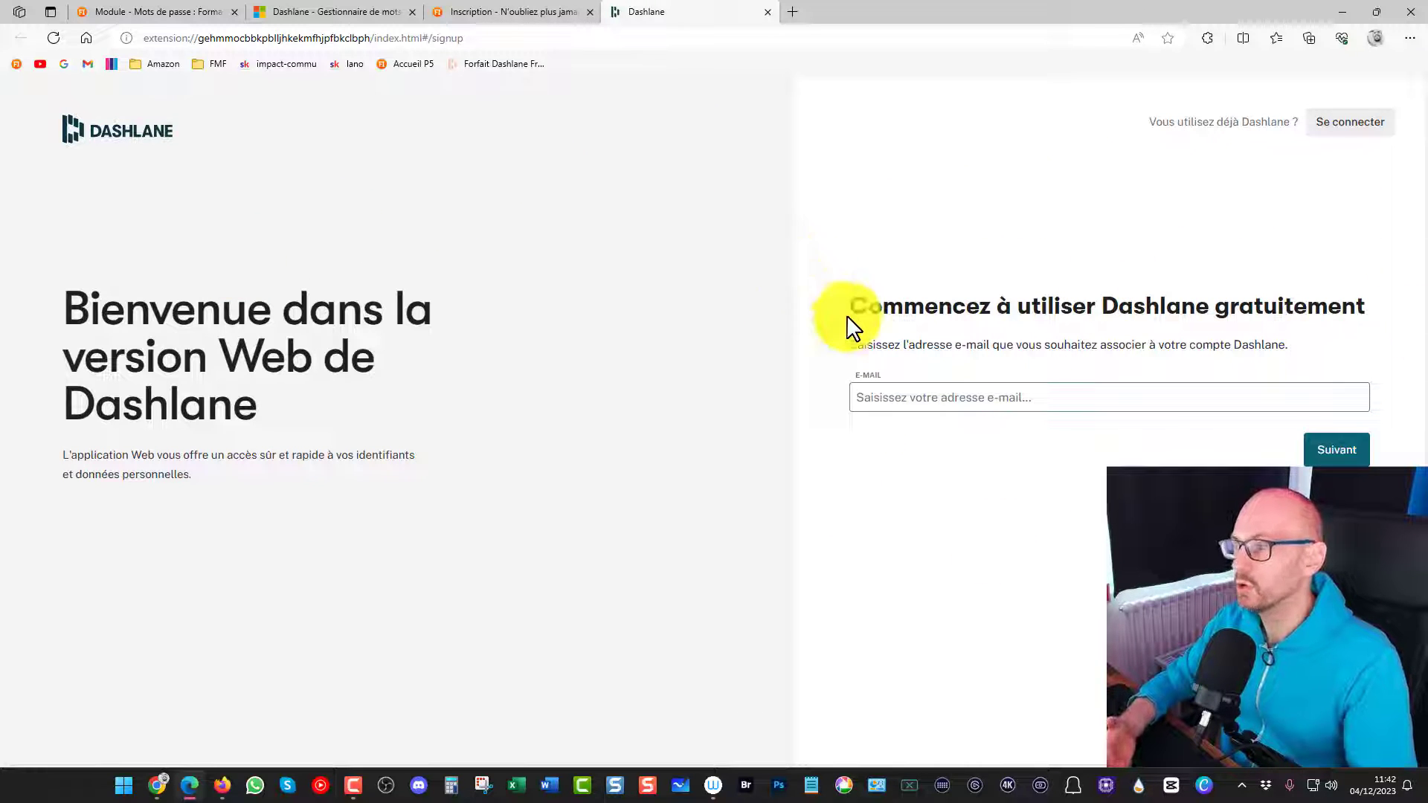
Enter the account's e-mail address in the Dashlane sign-up form and continue to the master password creation
left_click(866, 398)
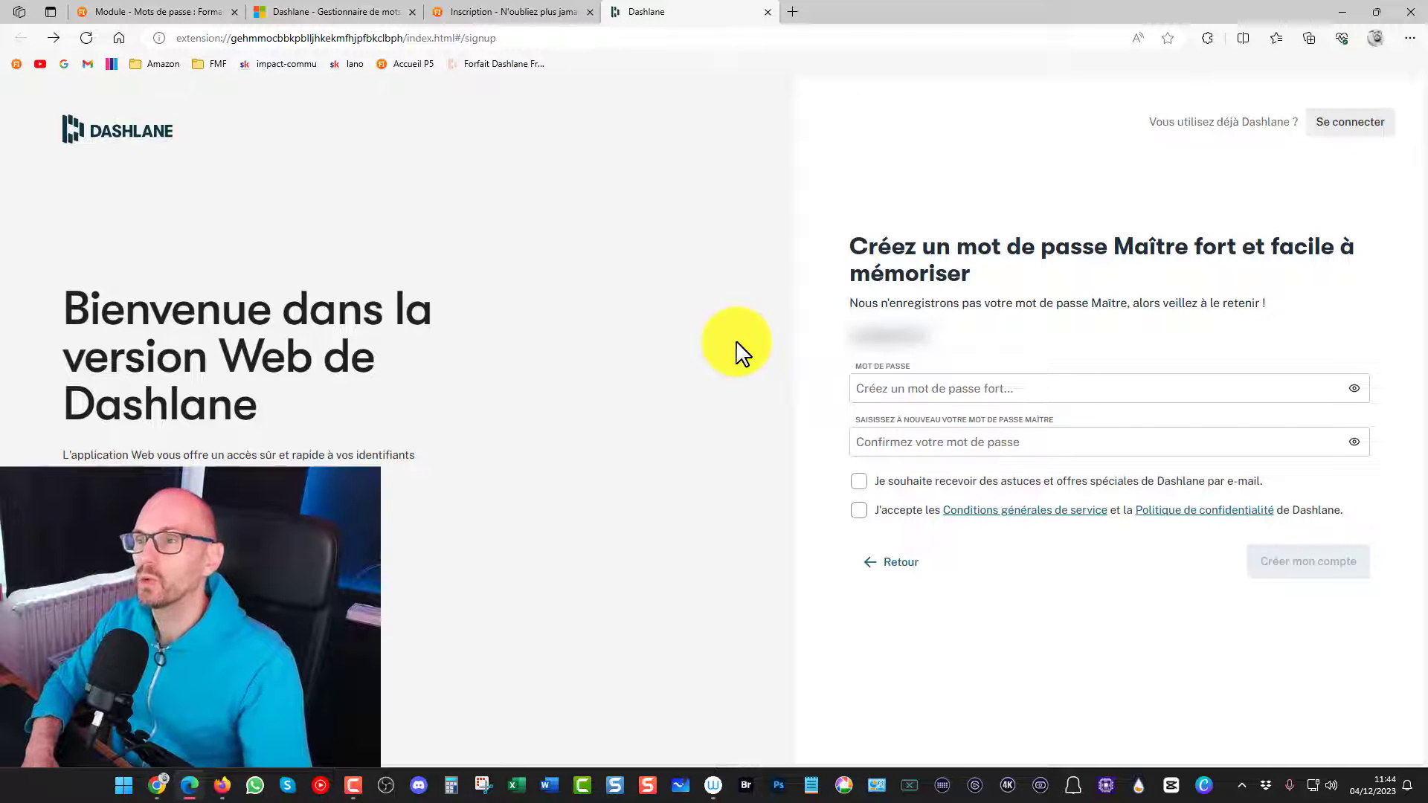
left_click(791, 12)
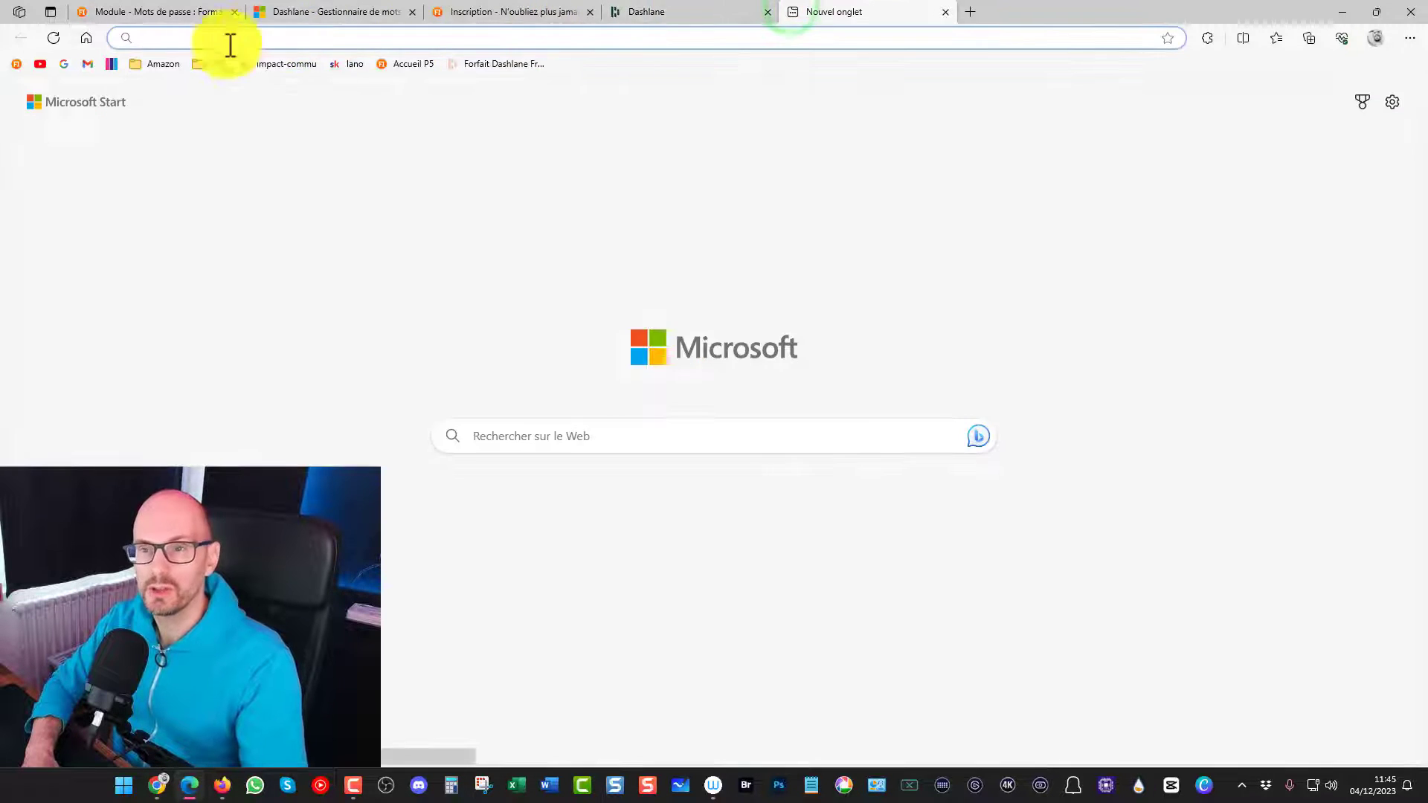
left_click(84, 38)
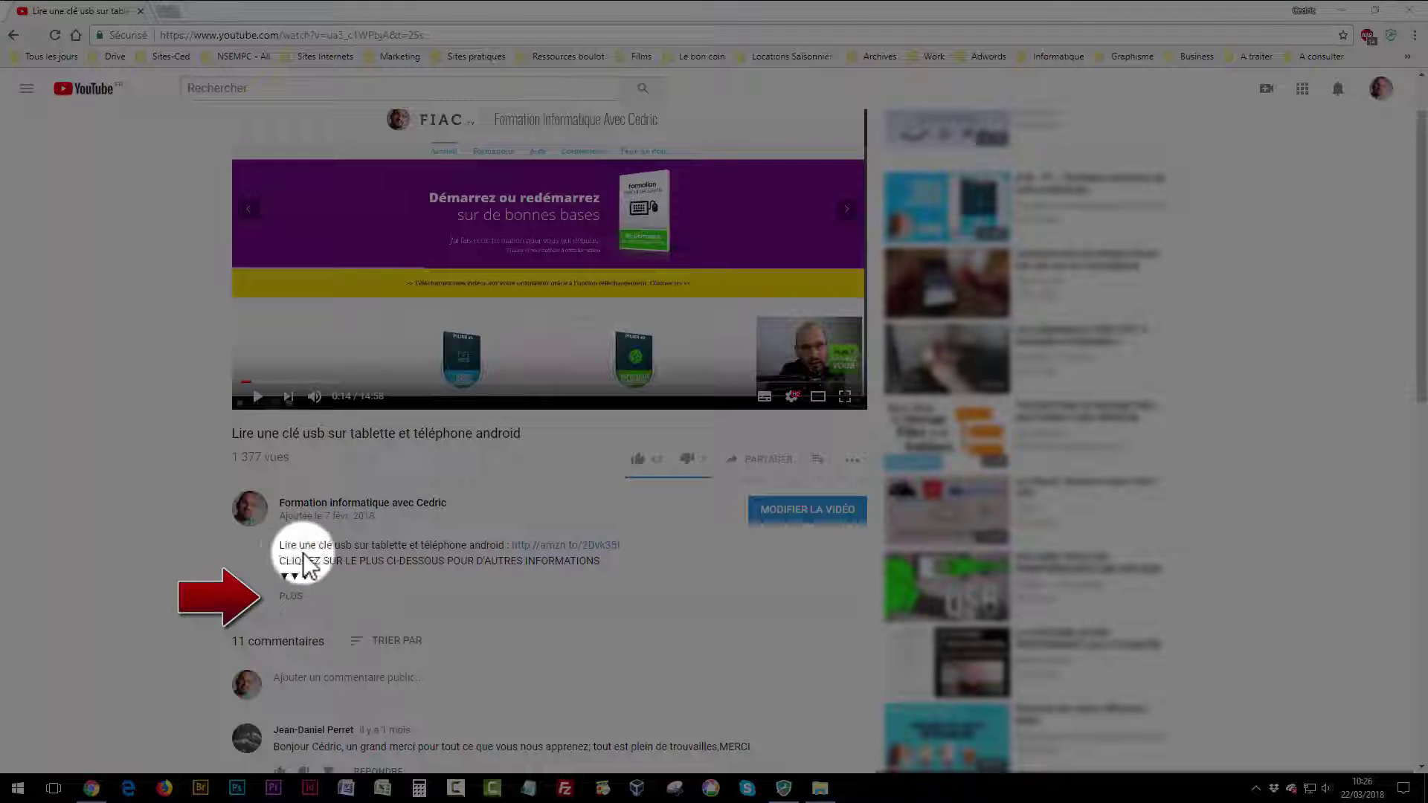
left_click(293, 596)
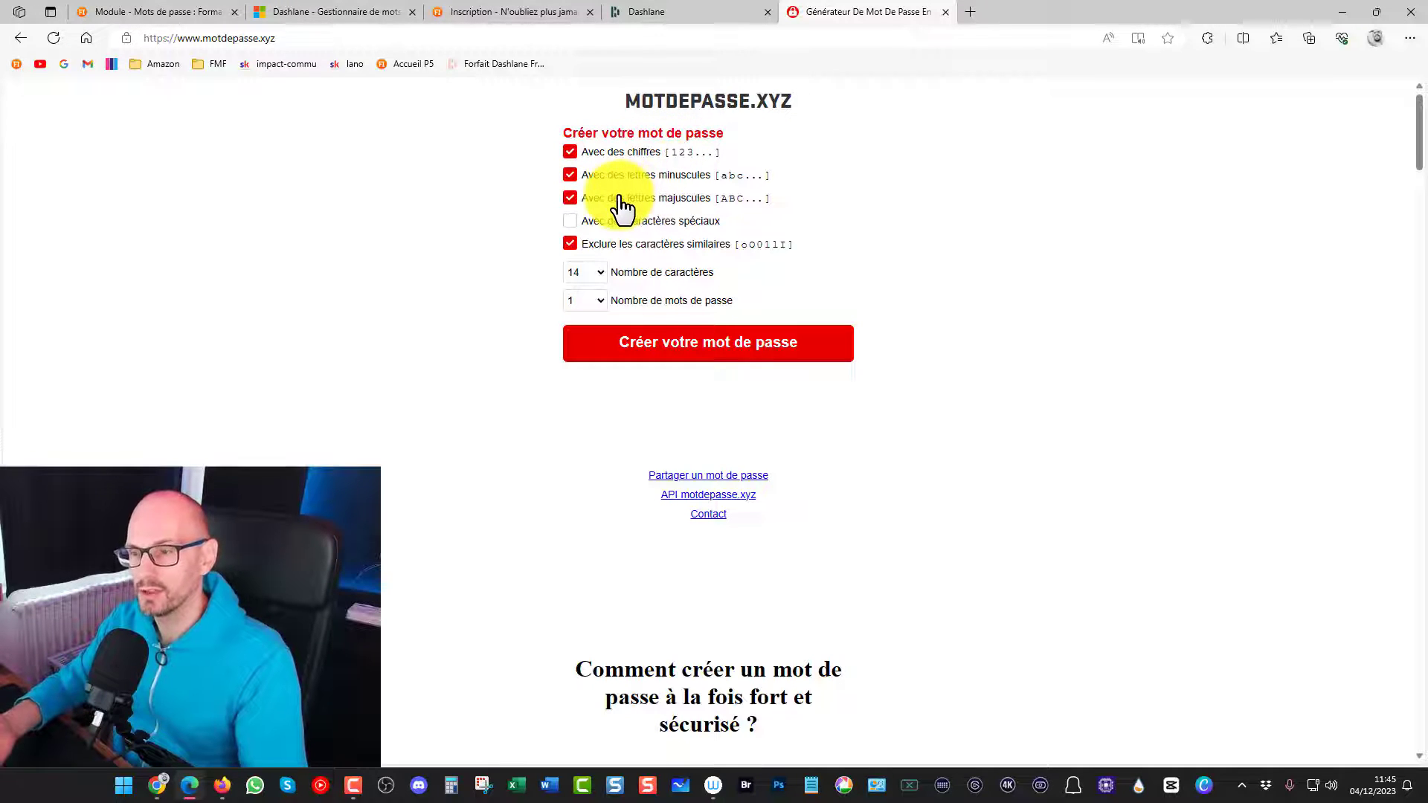
Generate one password with special characters included and a length of 16 characters
left_click(569, 221)
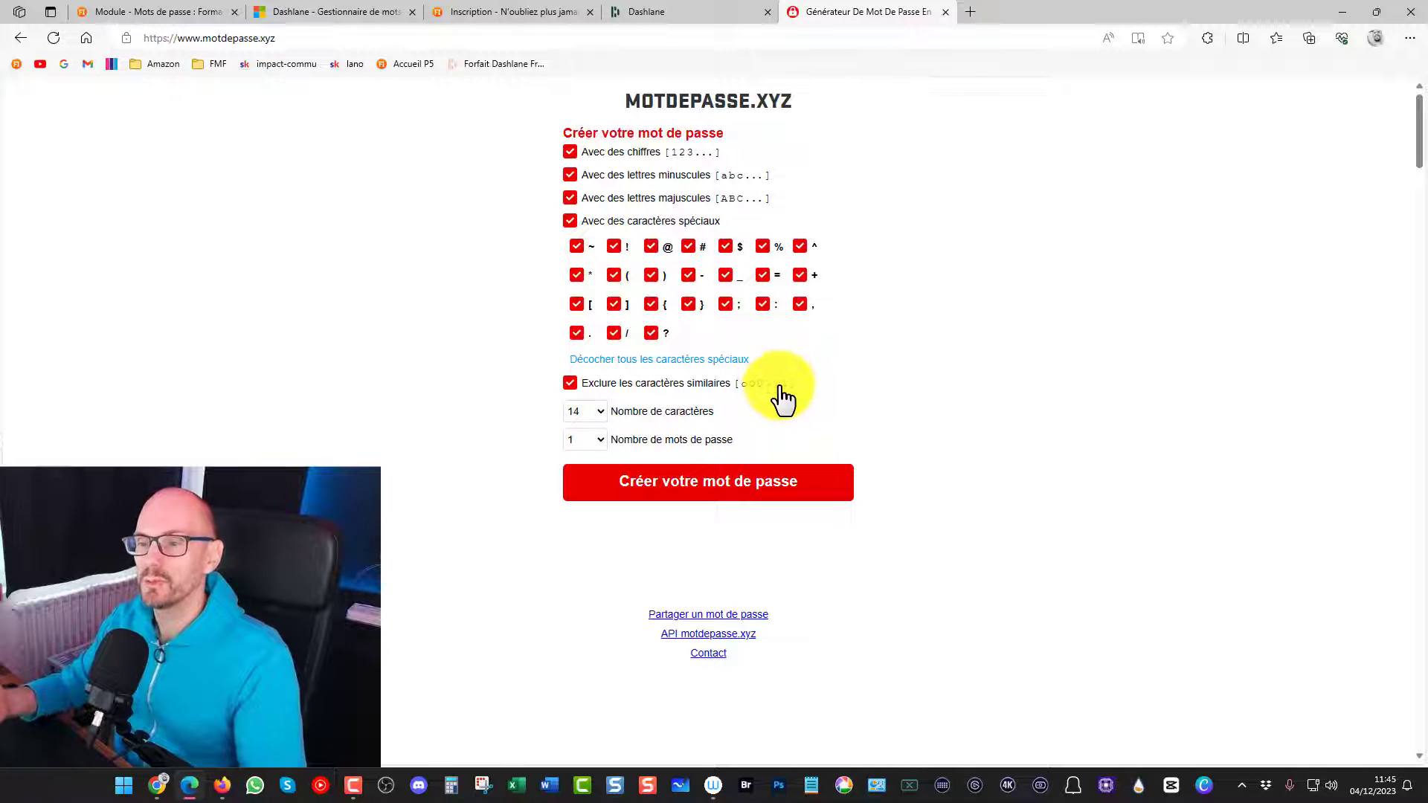
left_click(599, 411)
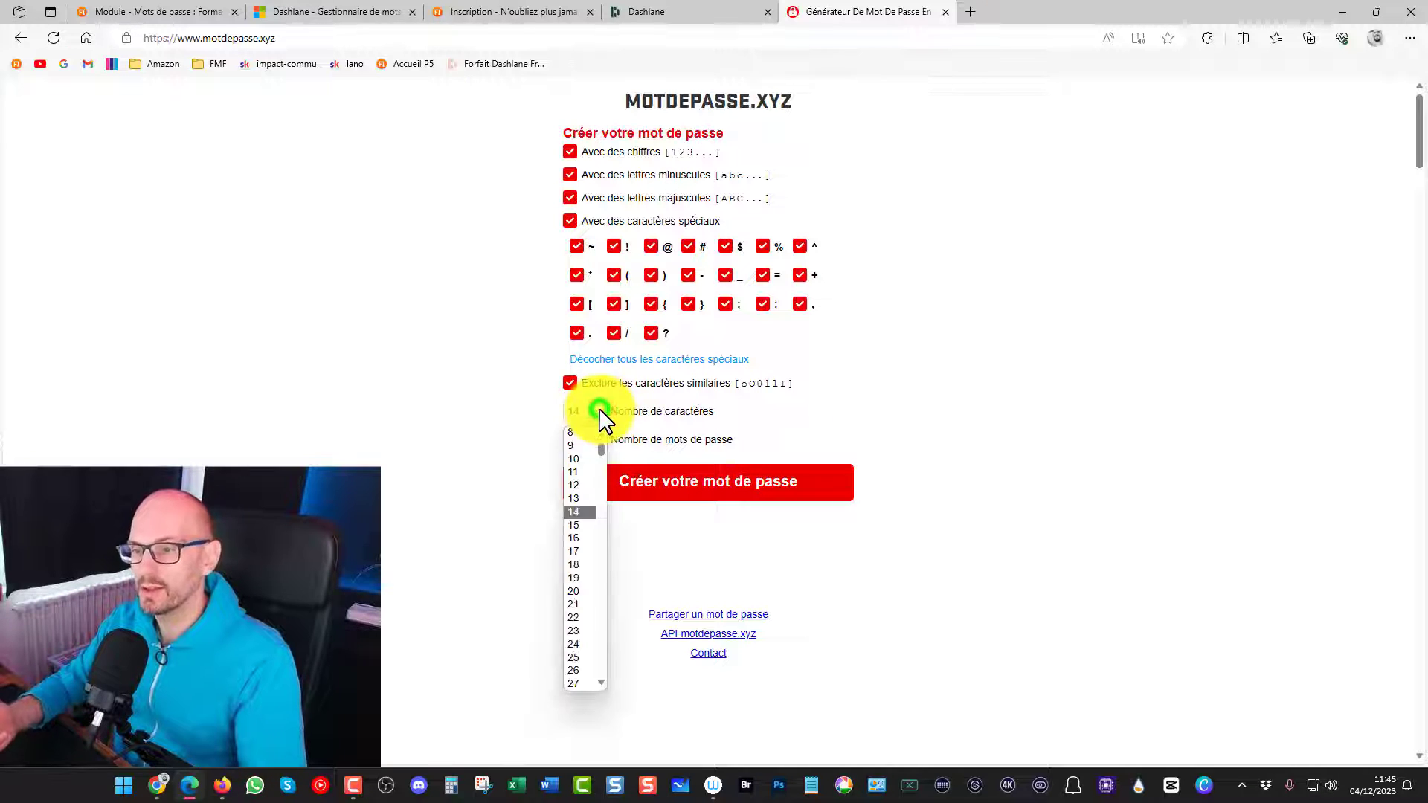
left_click(574, 537)
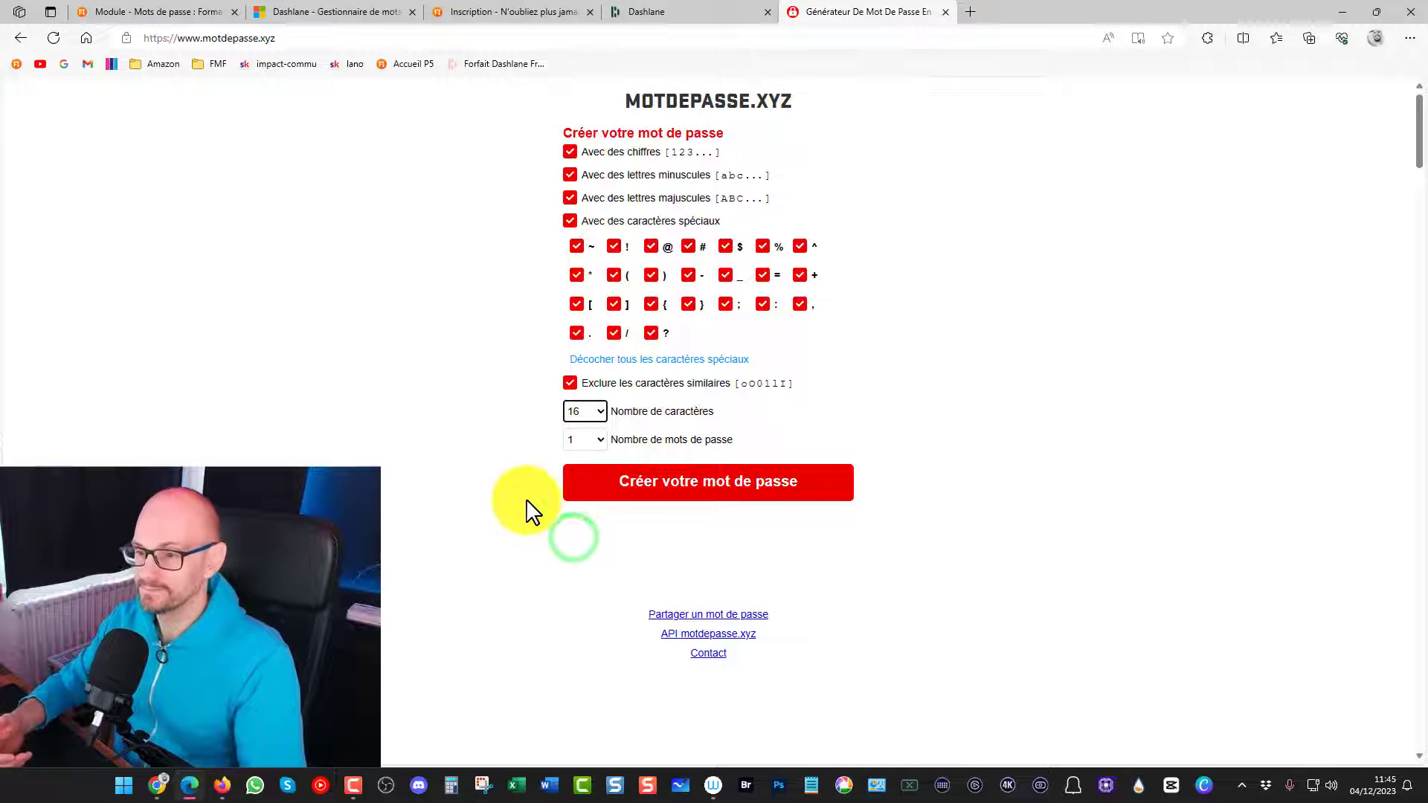
left_click(688, 492)
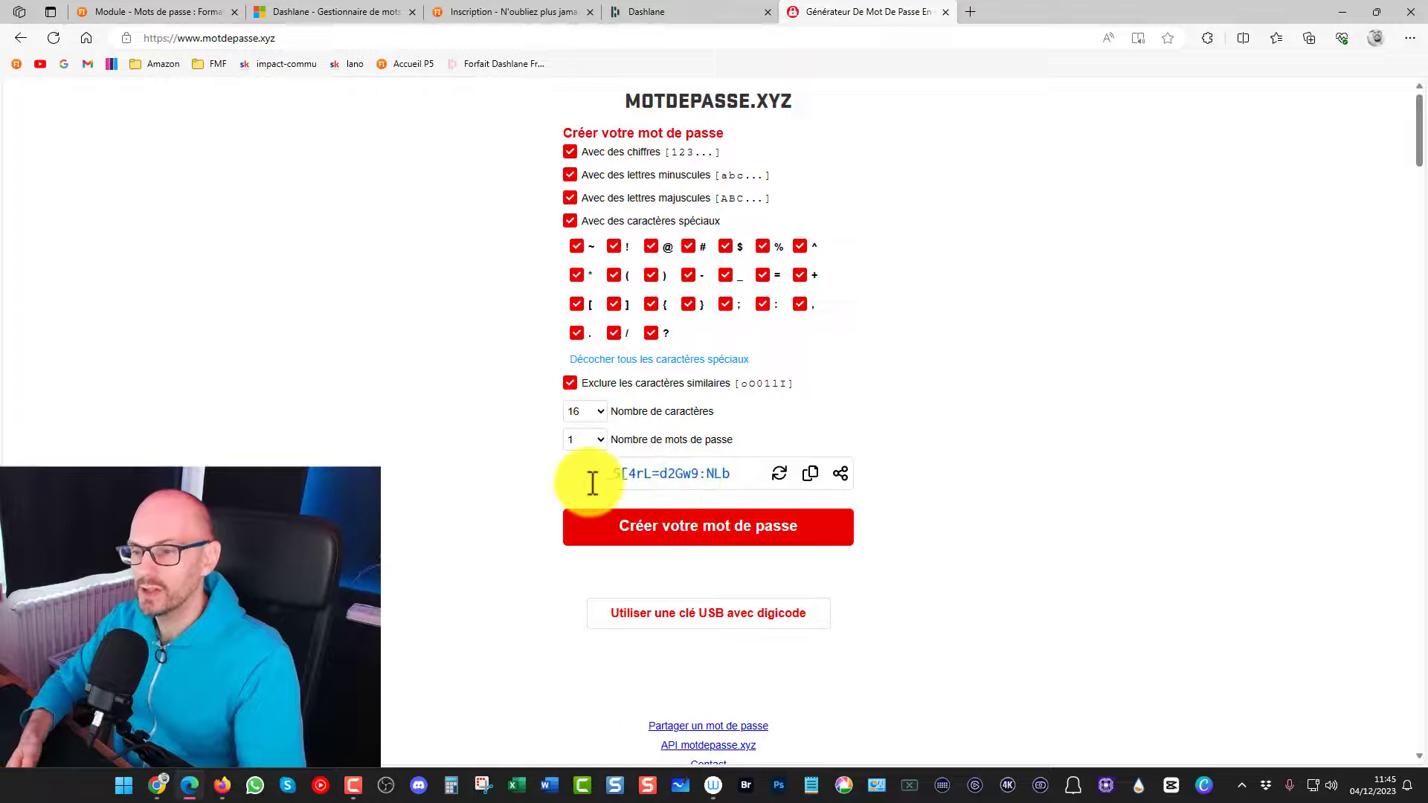
Copy the generated password to the clipboard
left_click_drag(601, 475, 744, 474)
key("ctrl+c")
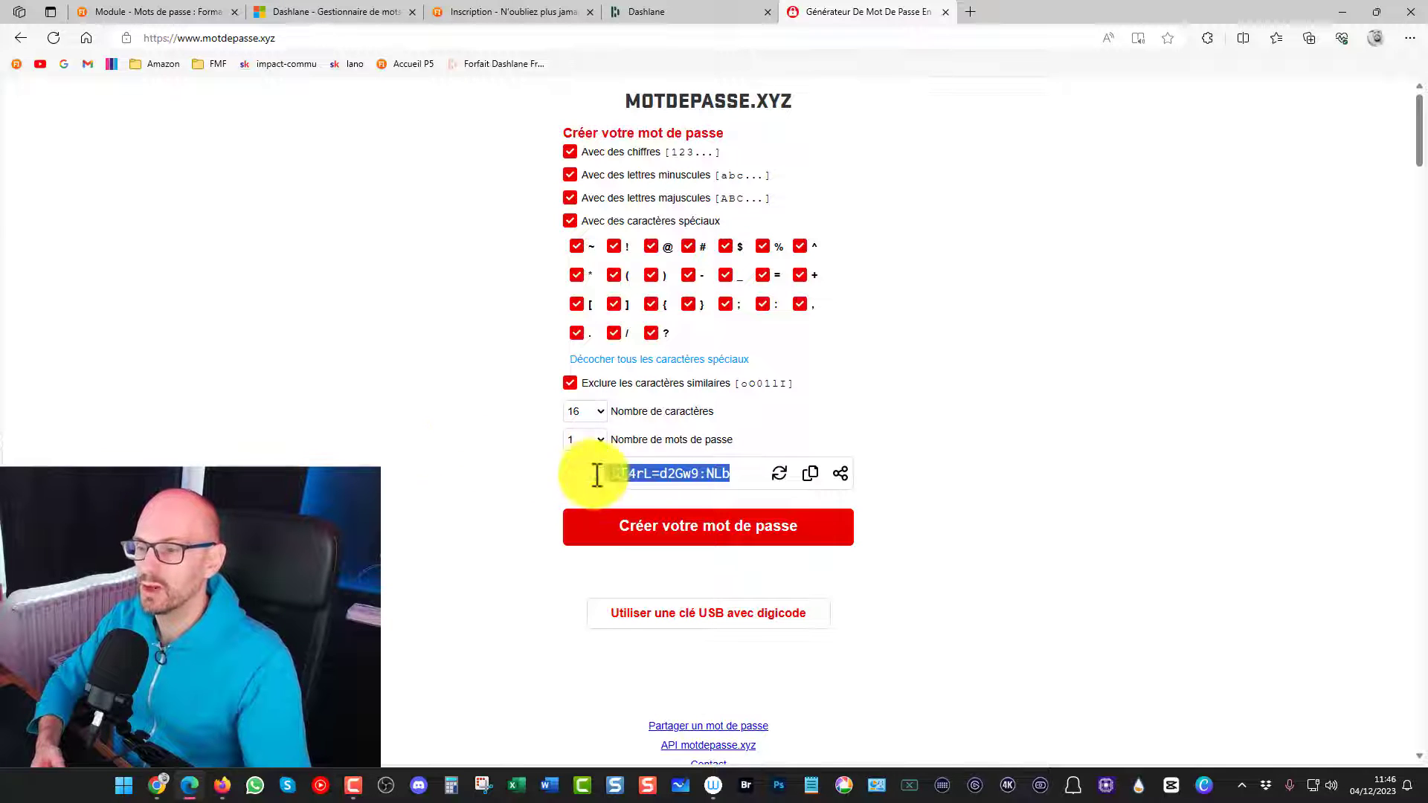
right_click(644, 473)
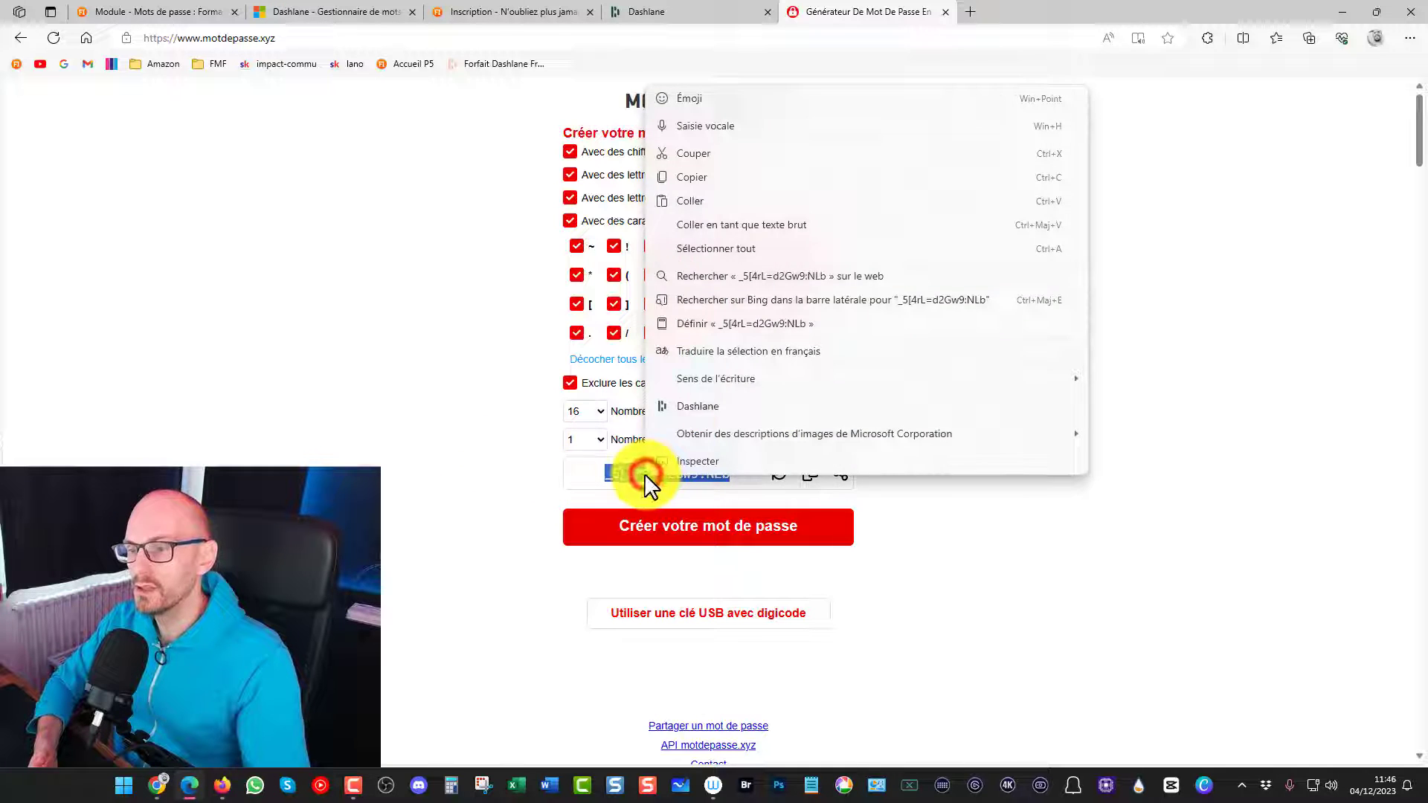
left_click(680, 177)
left_click(345, 238)
Paste the generated password into both master password fields of the Dashlane sign-up form and accept the terms of service and privacy policy
left_click(669, 12)
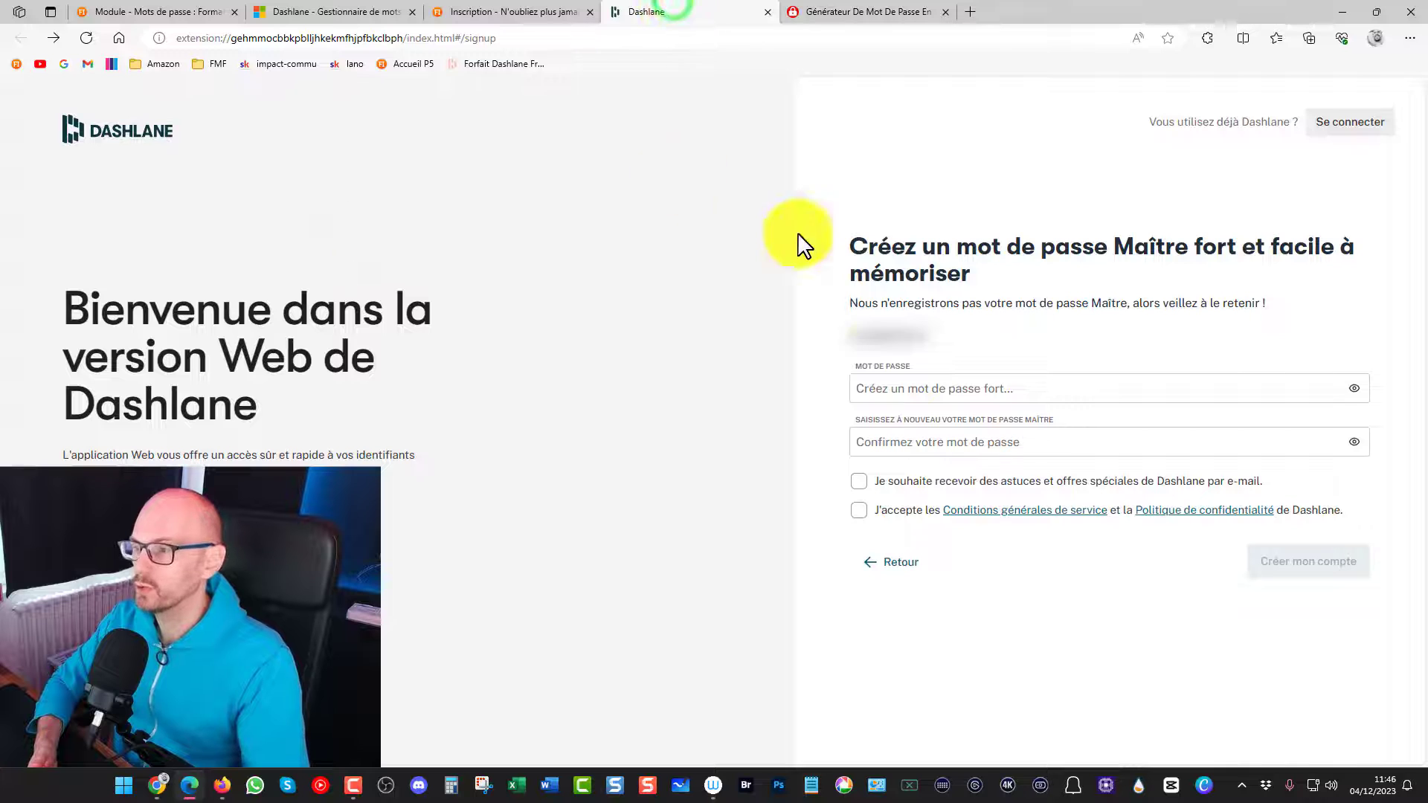
left_click(988, 392)
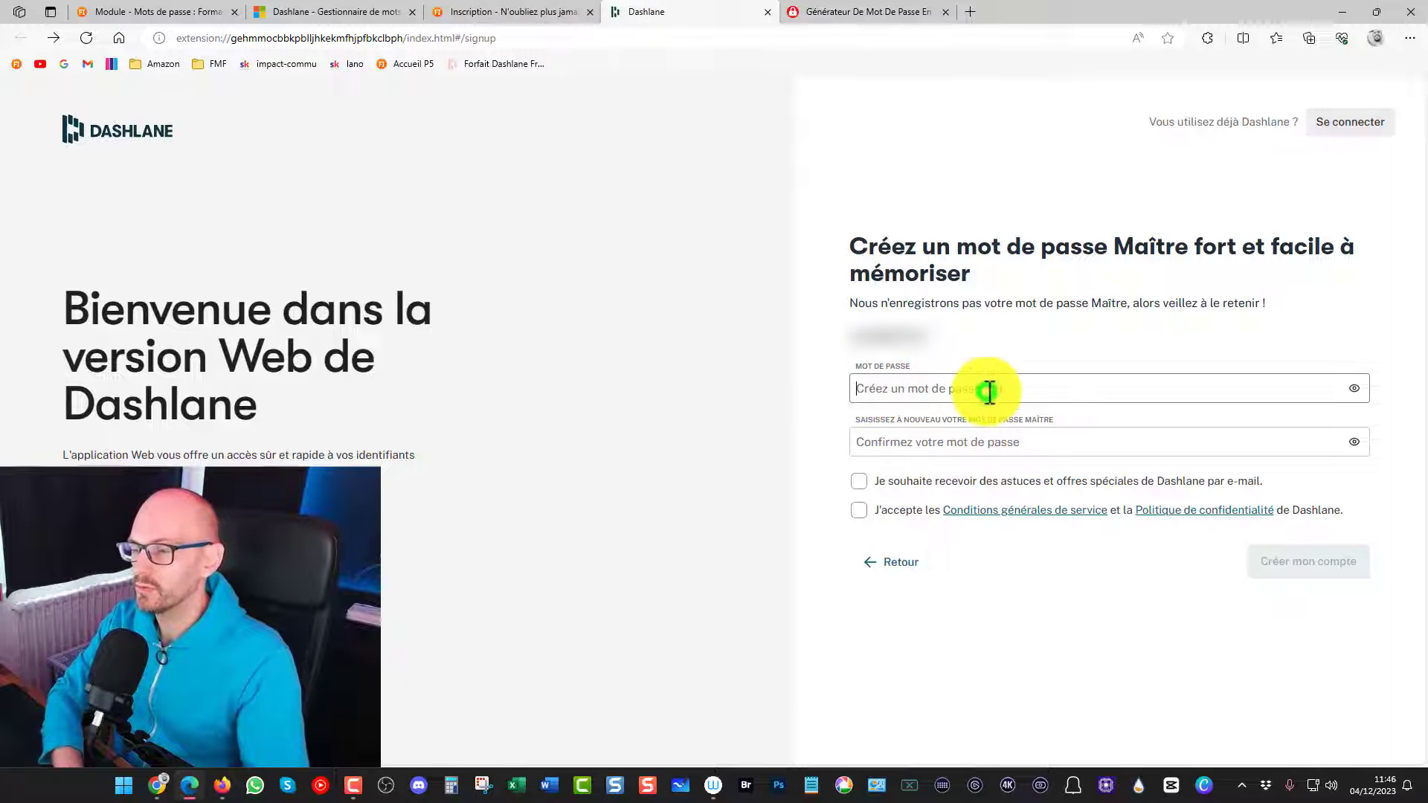
key("ctrl+v")
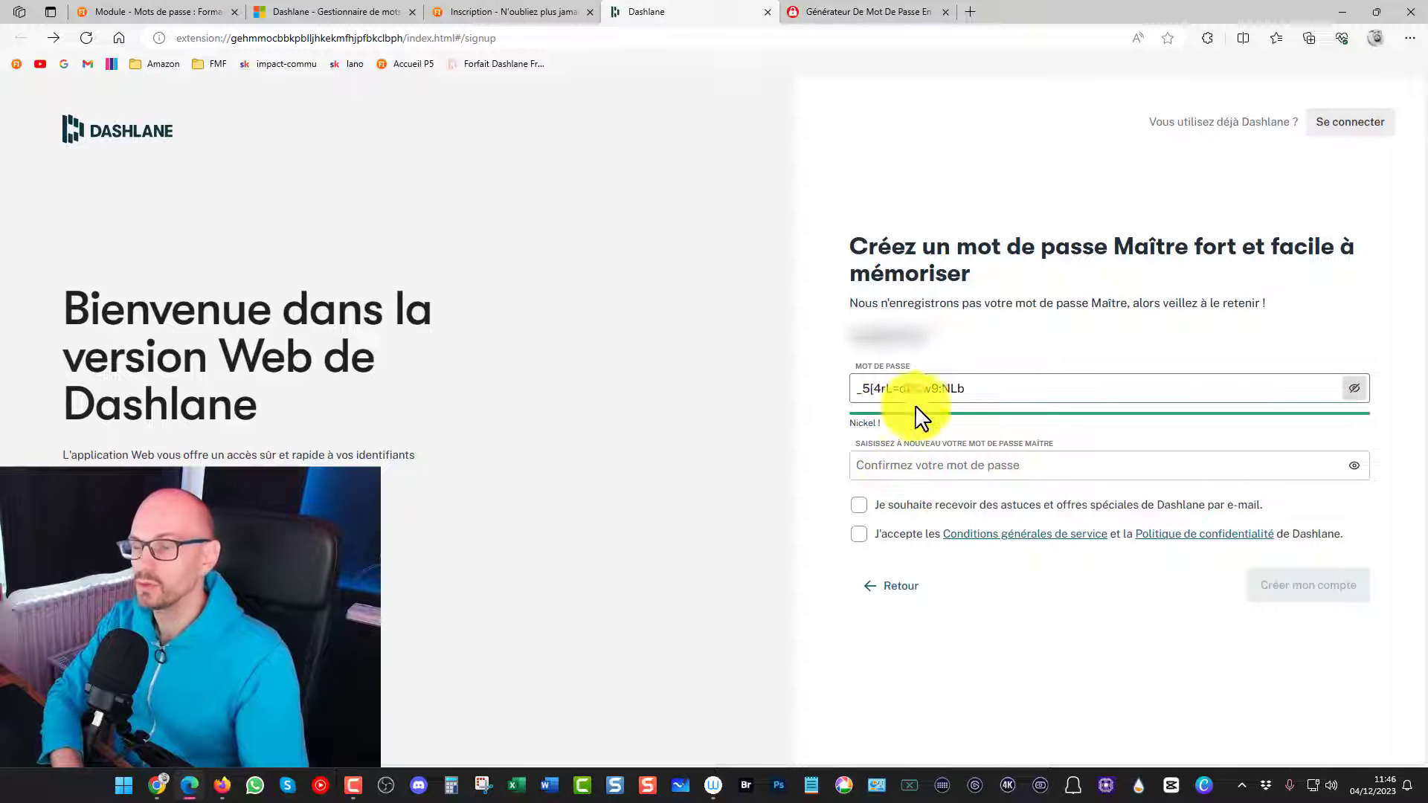
left_click(885, 467)
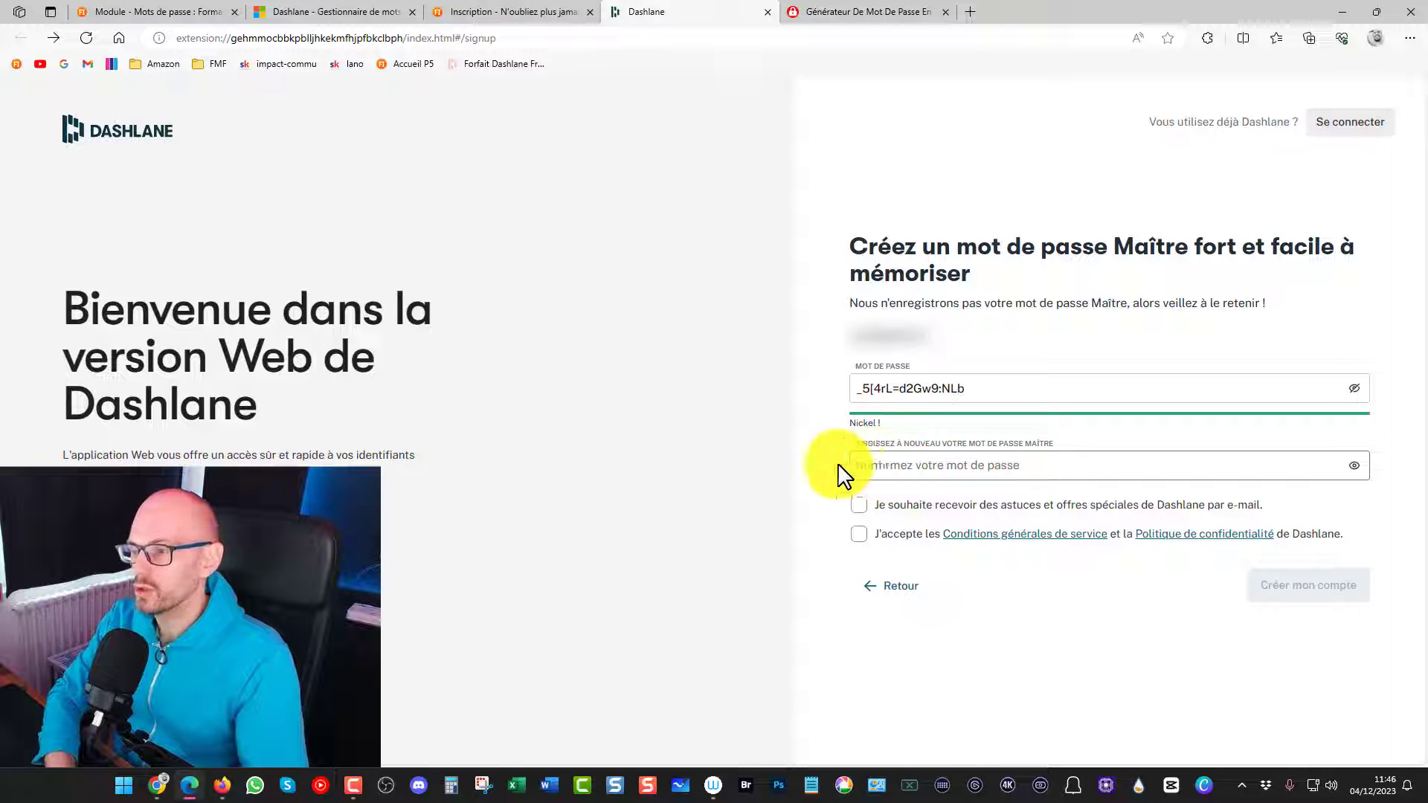
key("ctrl+v")
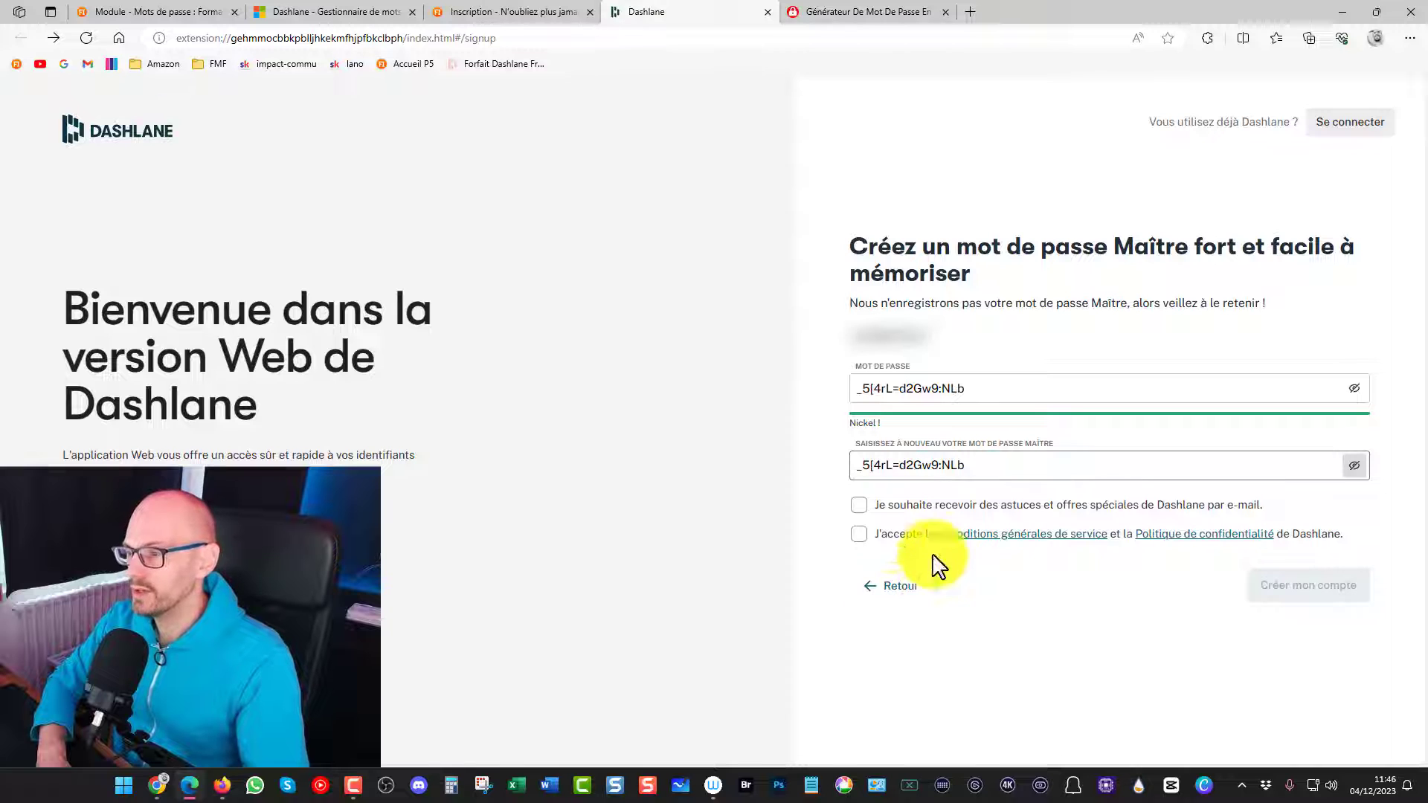
left_click(856, 535)
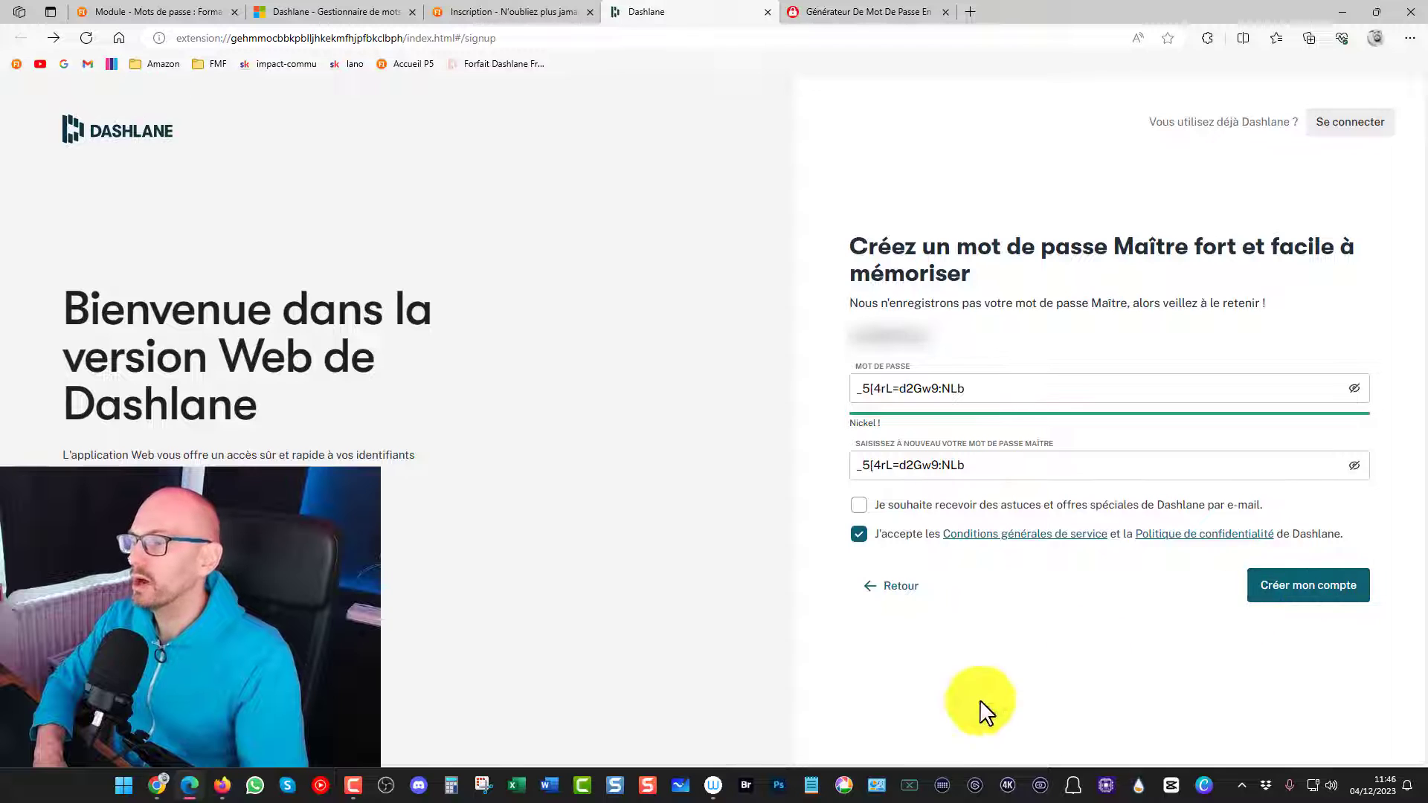
Switch to Notepad and paste the master password into an empty note
left_click(811, 785)
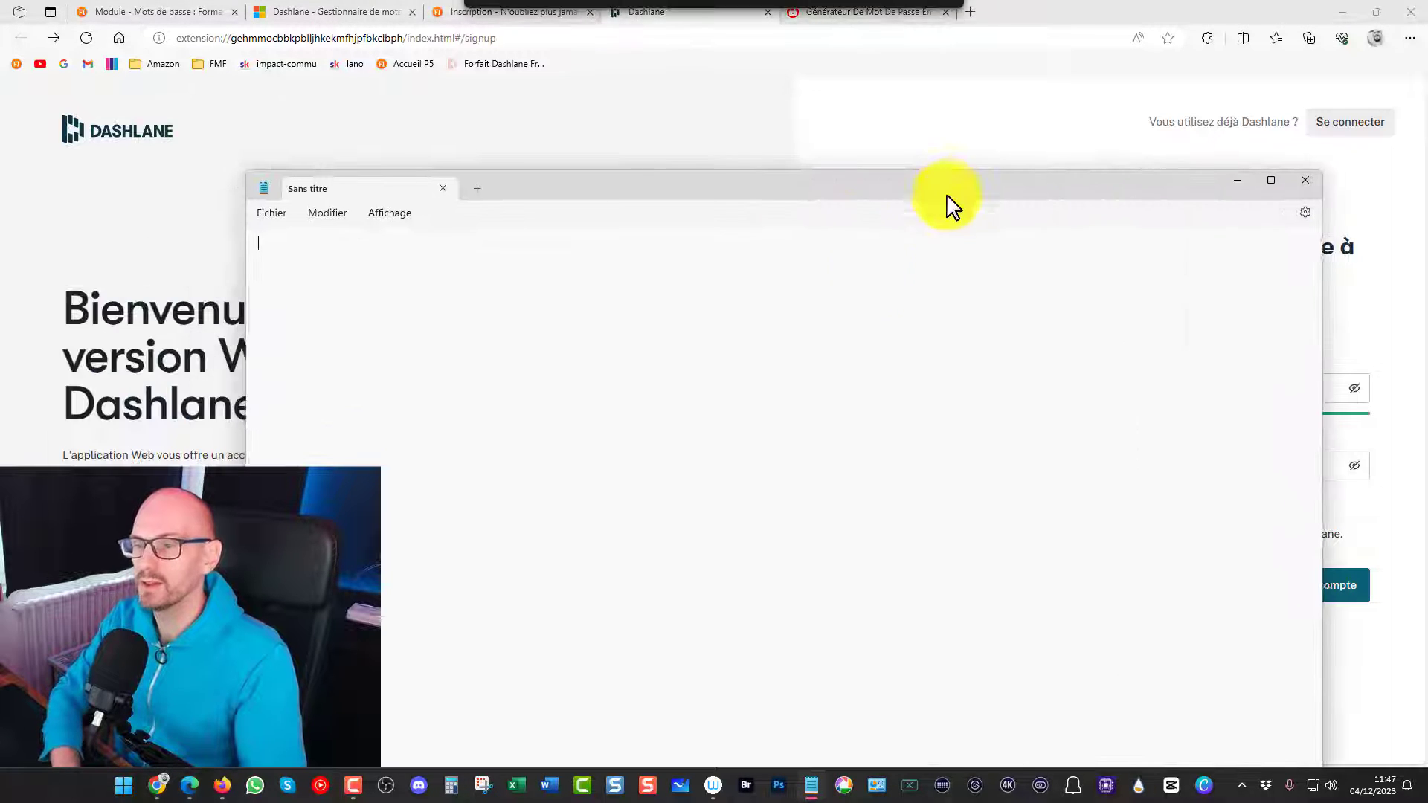
left_click(768, 332)
key("ctrl+v")
Save the master password note as a text file on the desktop (Bureau) and close Notepad
left_click(261, 218)
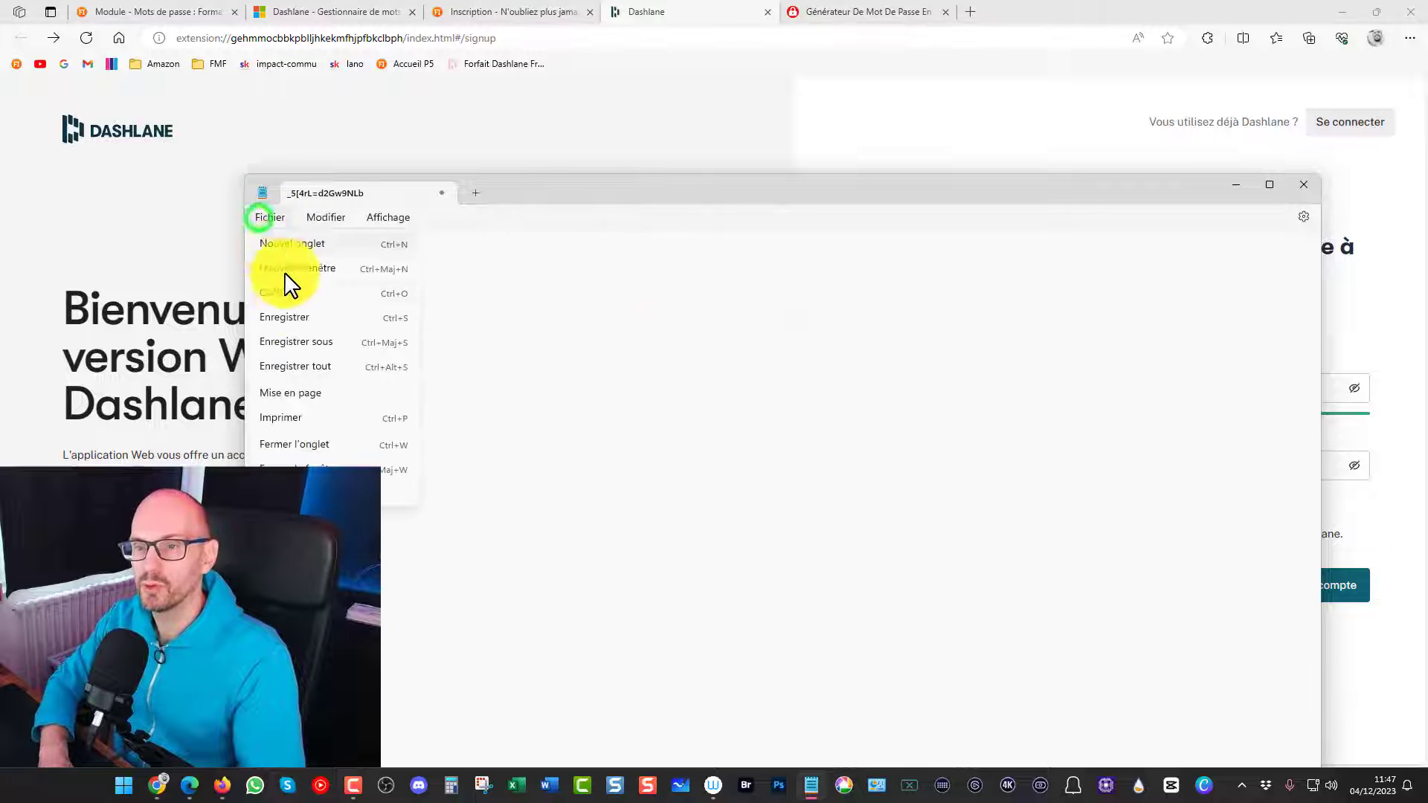
left_click(293, 320)
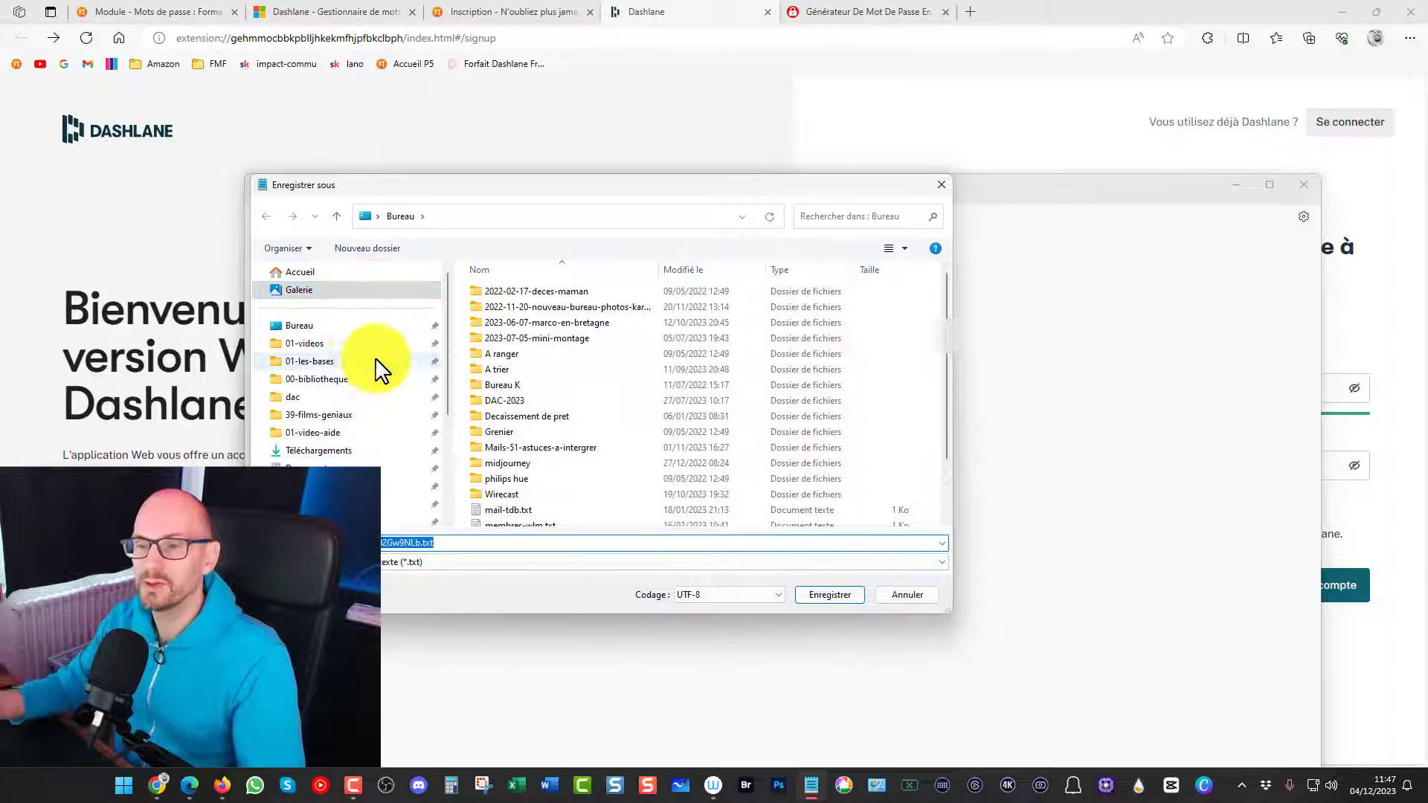
left_click(414, 542)
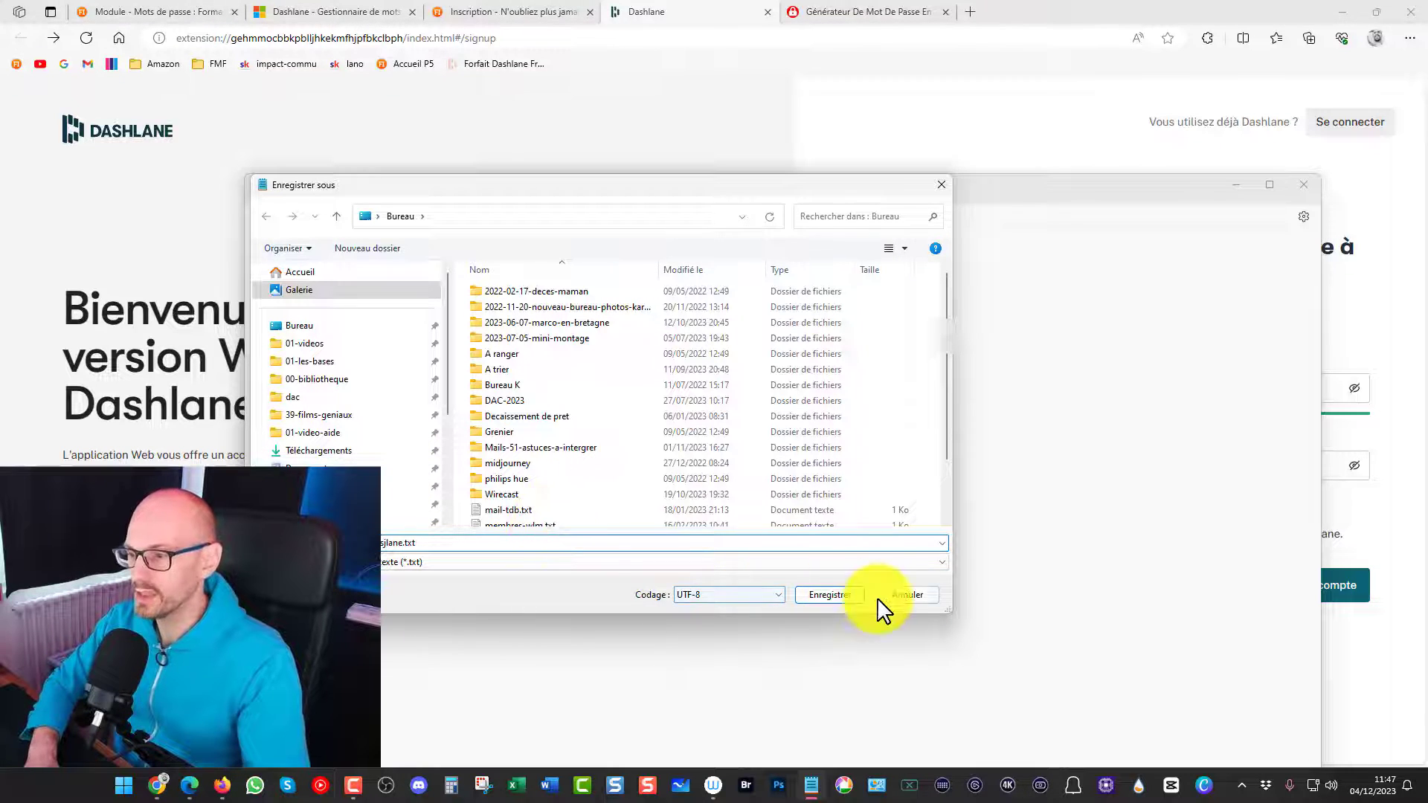
left_click(362, 327)
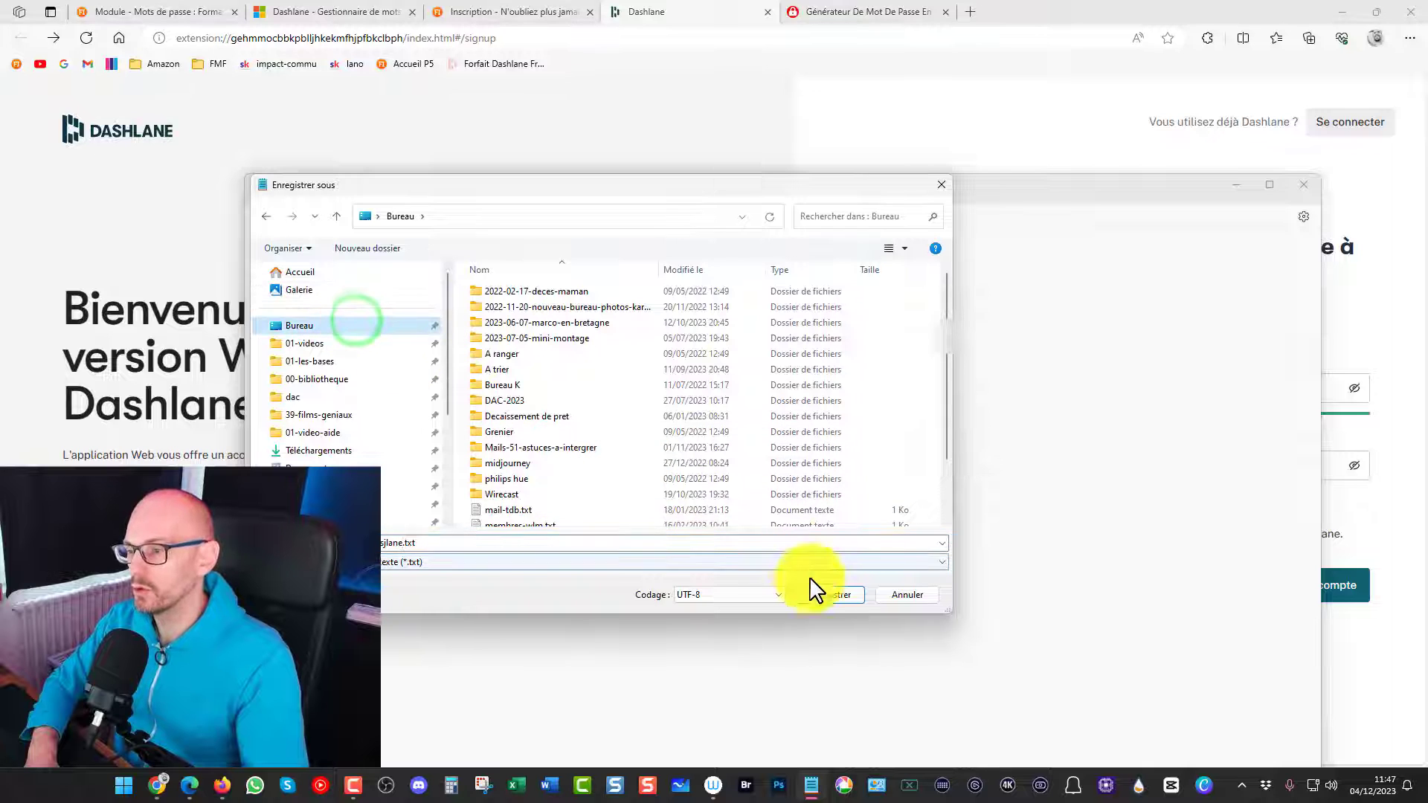
left_click(825, 595)
left_click(1303, 186)
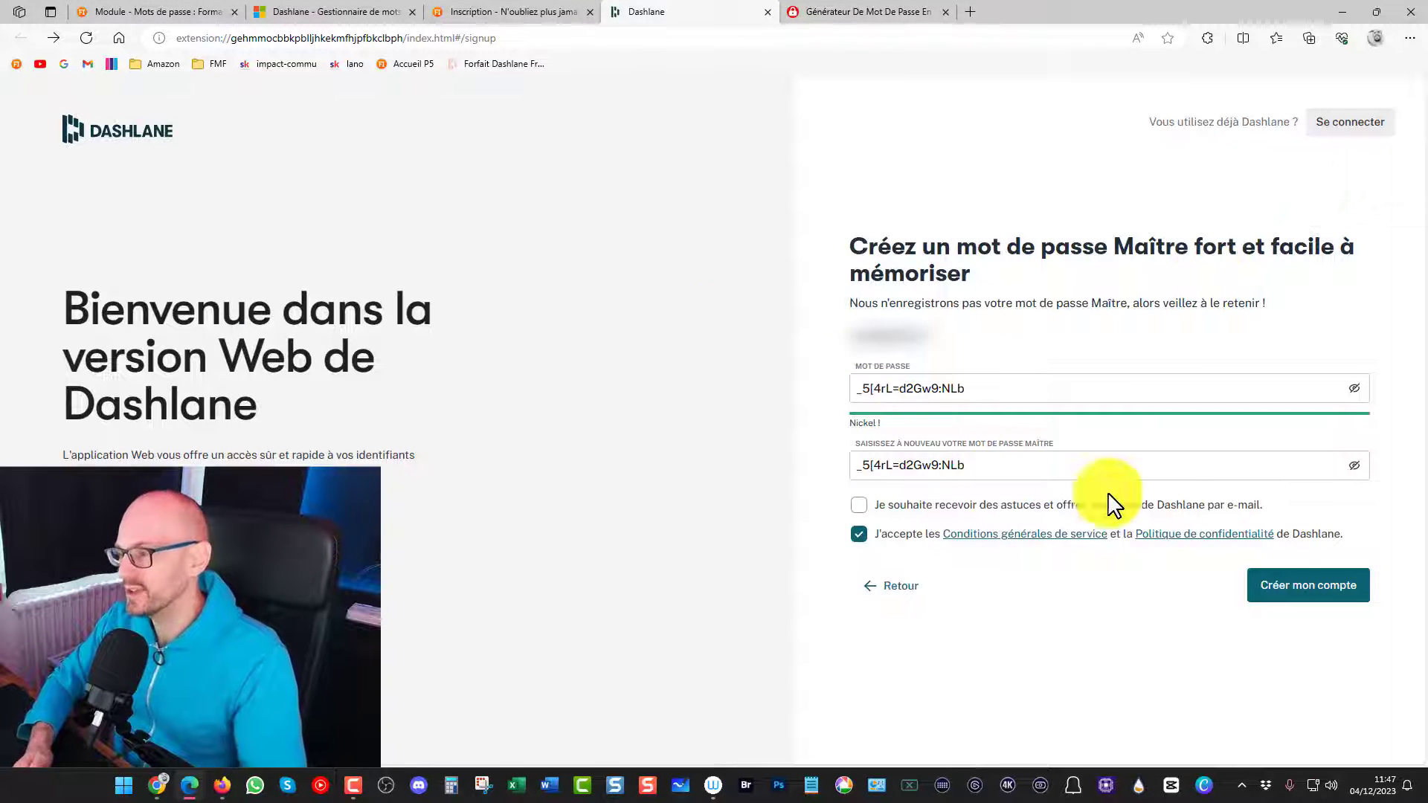
Create the Dashlane account from the completed sign-up form and continue to the web application
left_click(1296, 606)
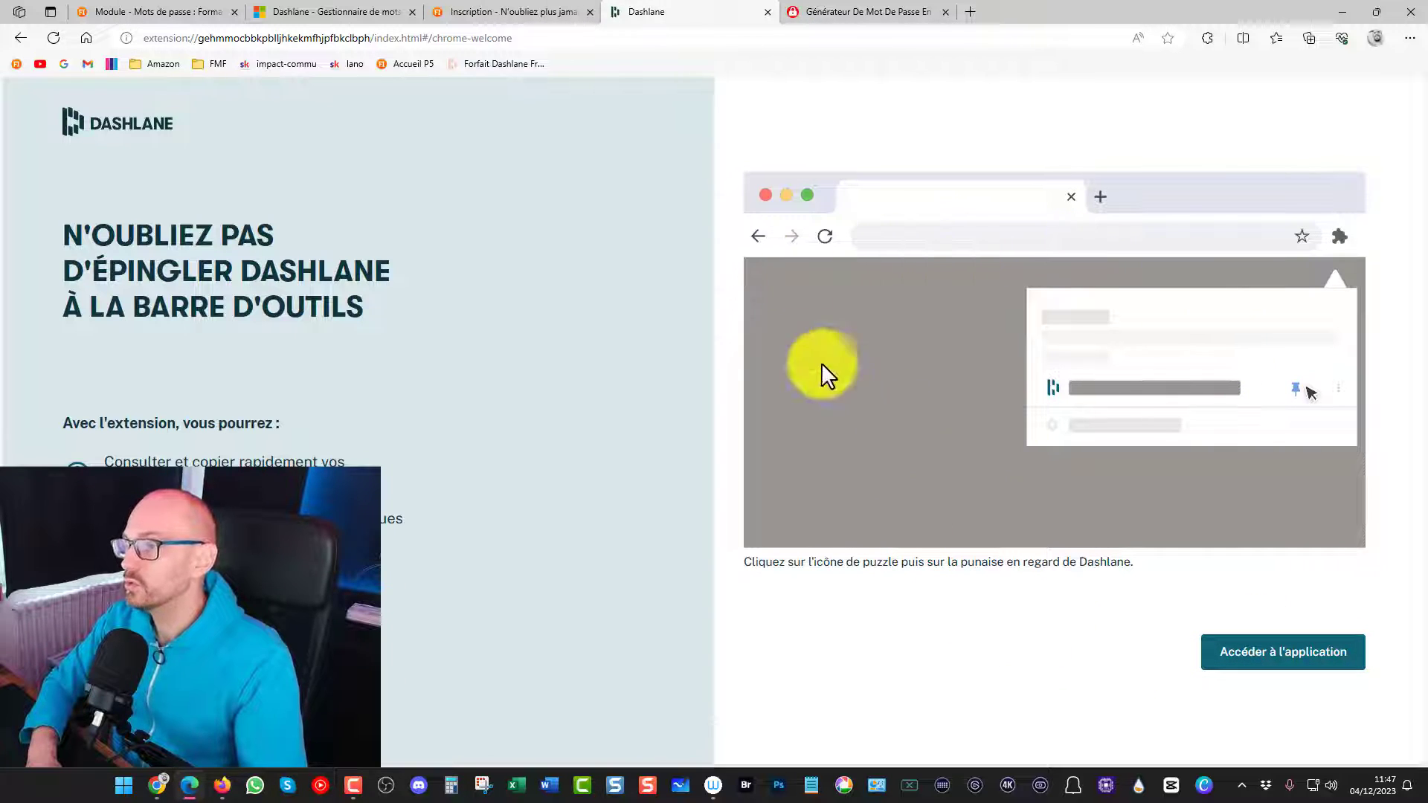
left_click(1260, 658)
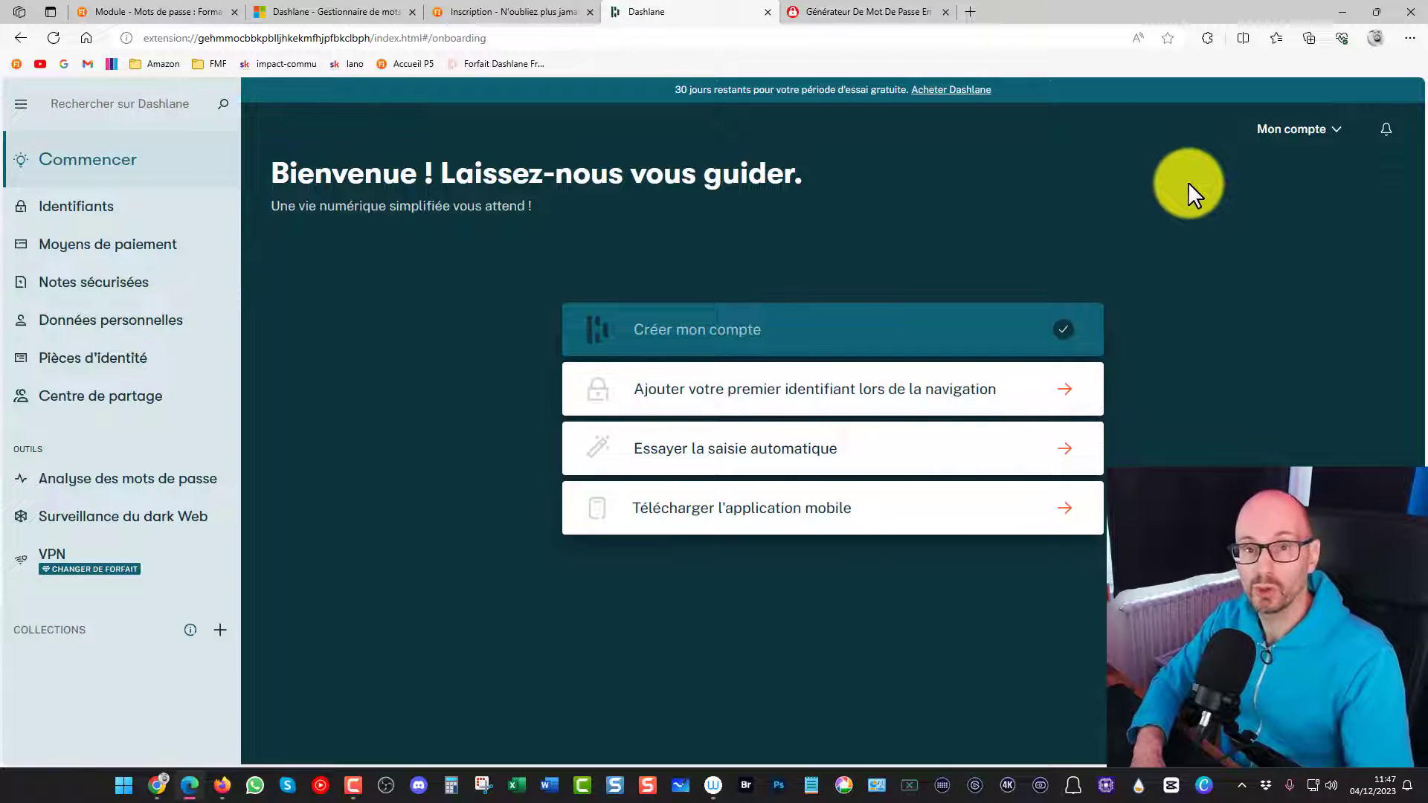
Set the Dashlane extension to be shown in the browser toolbar
left_click(1209, 41)
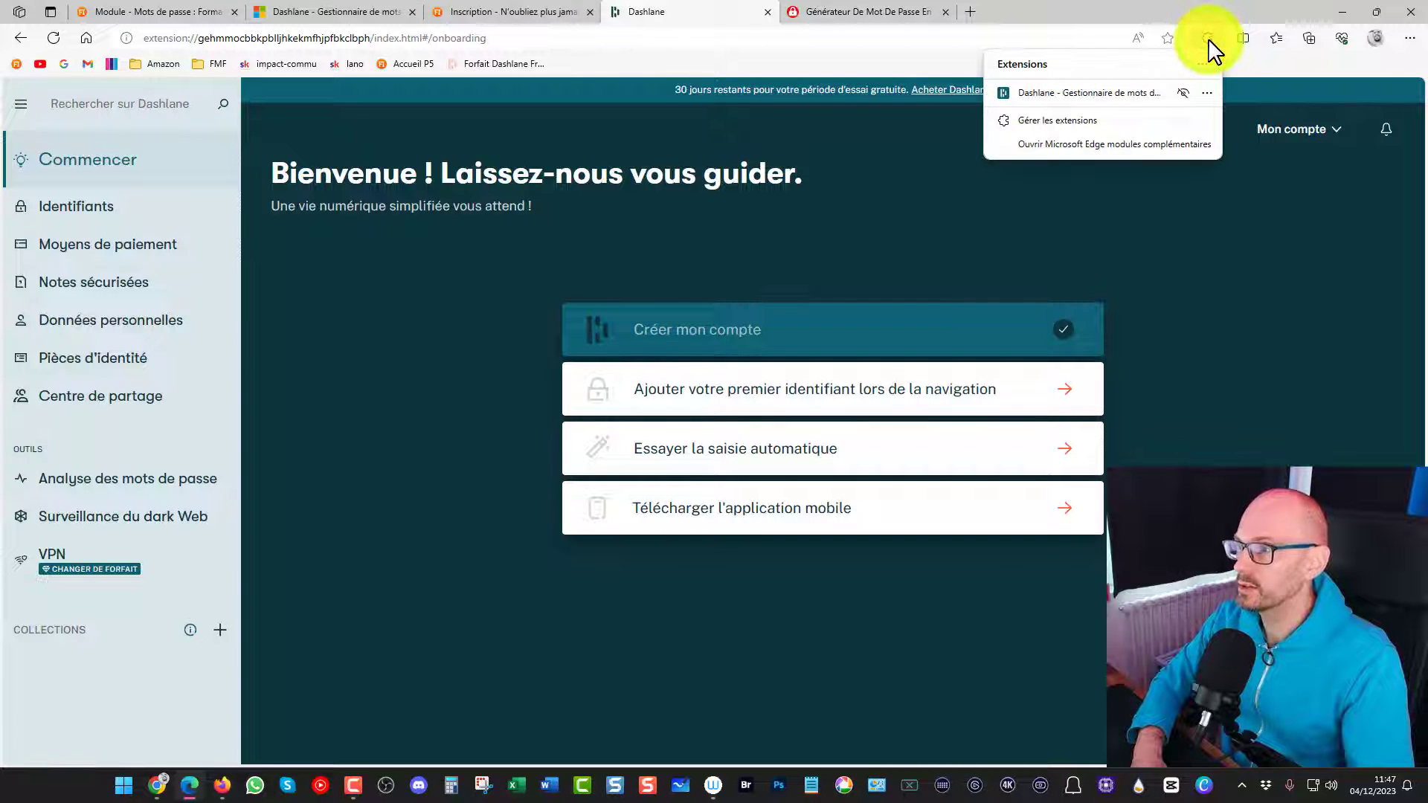
left_click(1206, 93)
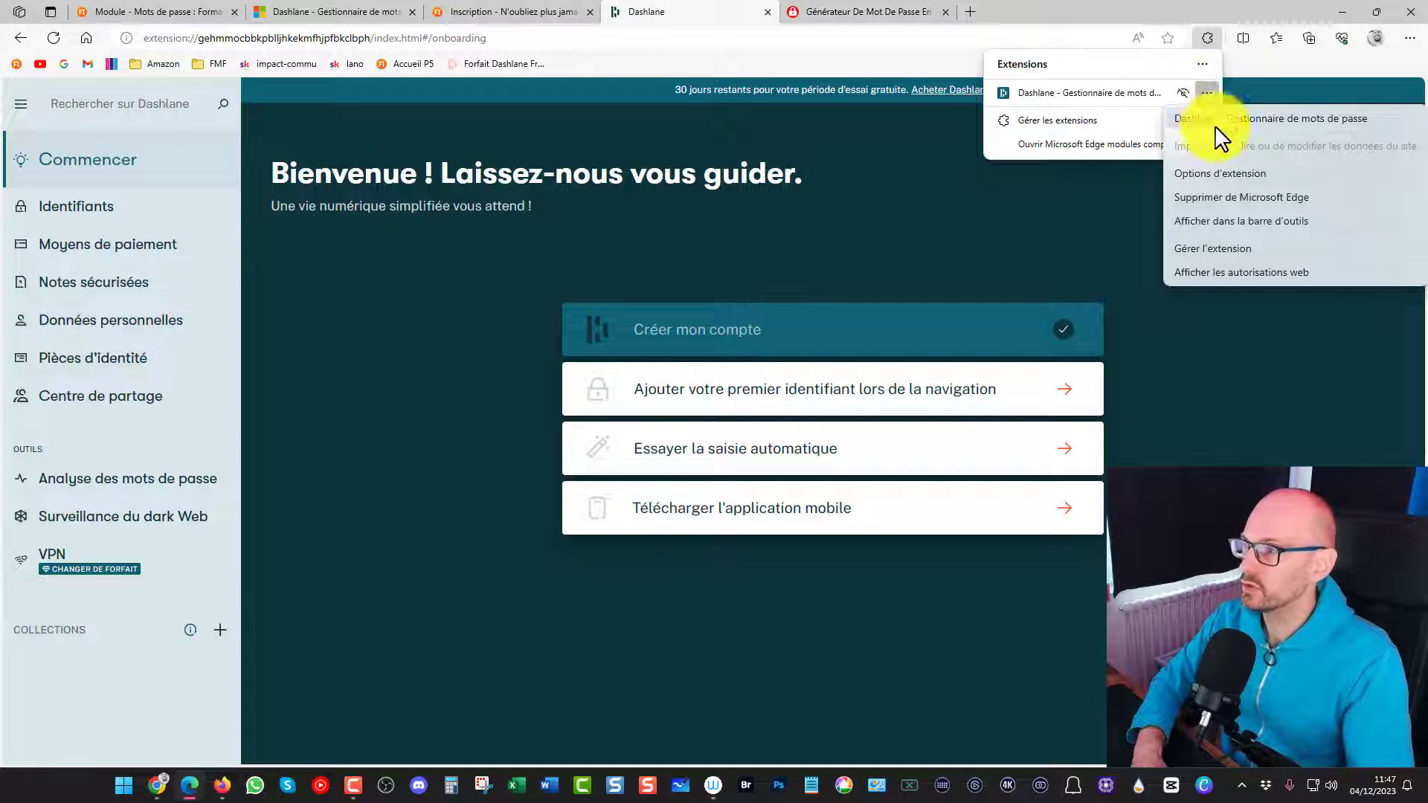
left_click(1211, 220)
left_click(1144, 205)
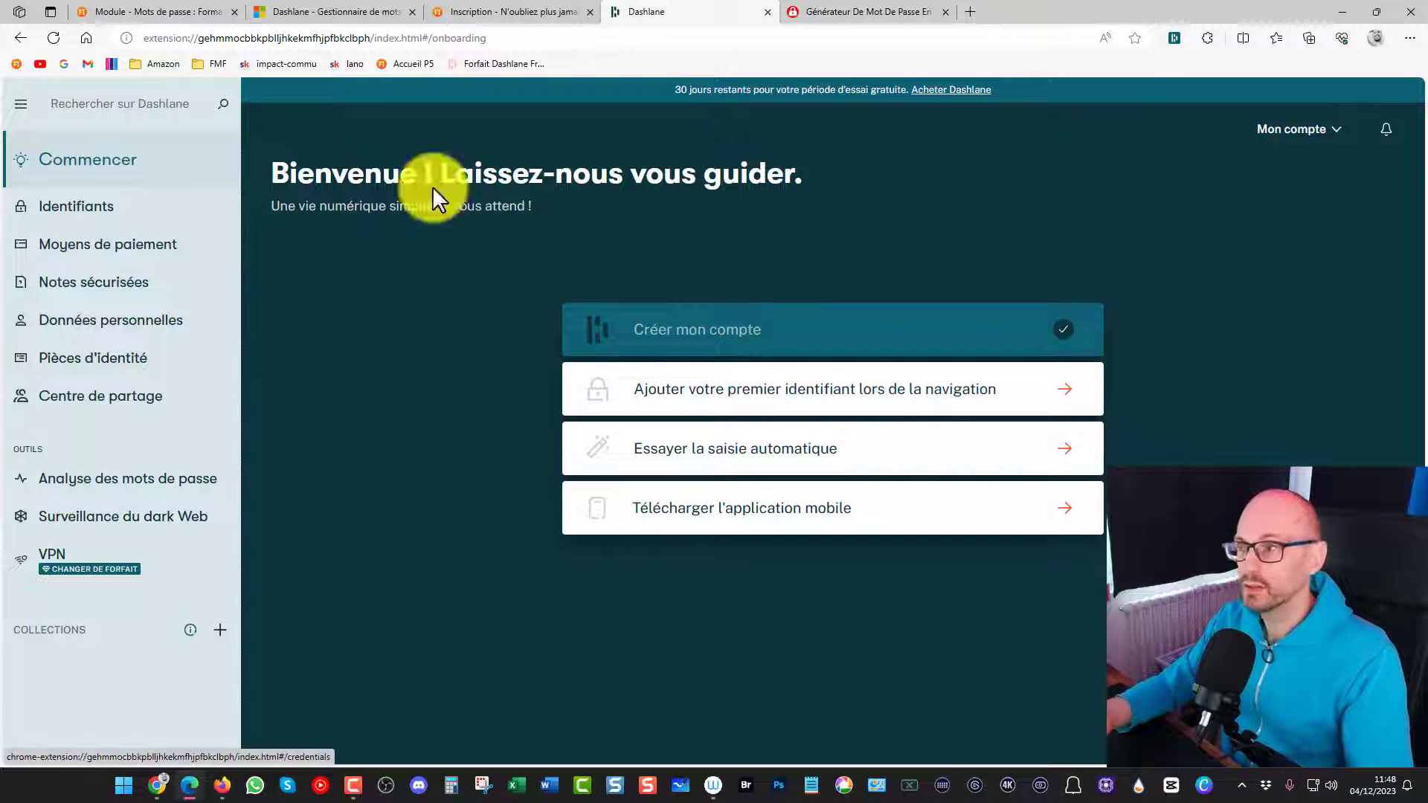
In a new tab, open the Dashlane extension and look through its vault, autofill, password generator and additional options
left_click(969, 11)
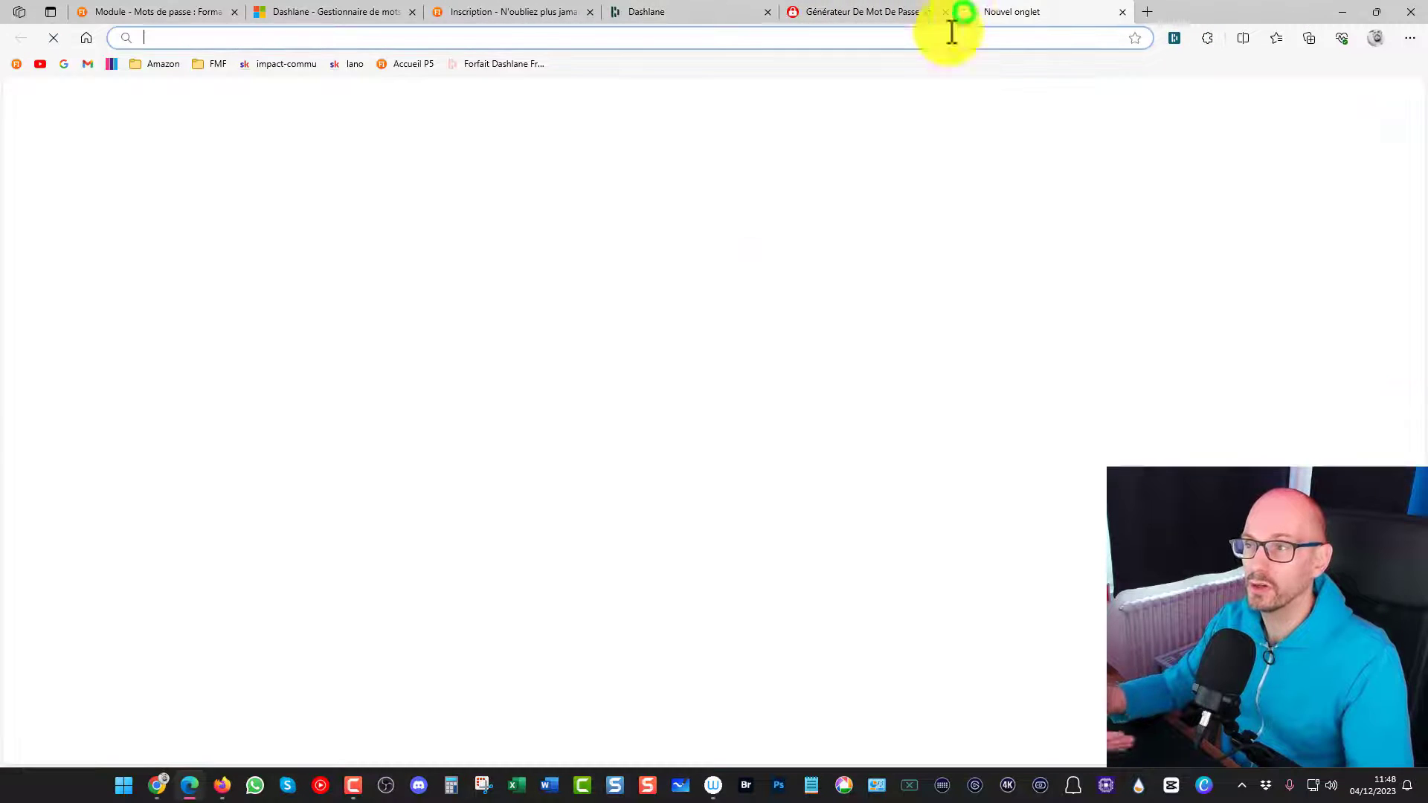
left_click(1173, 38)
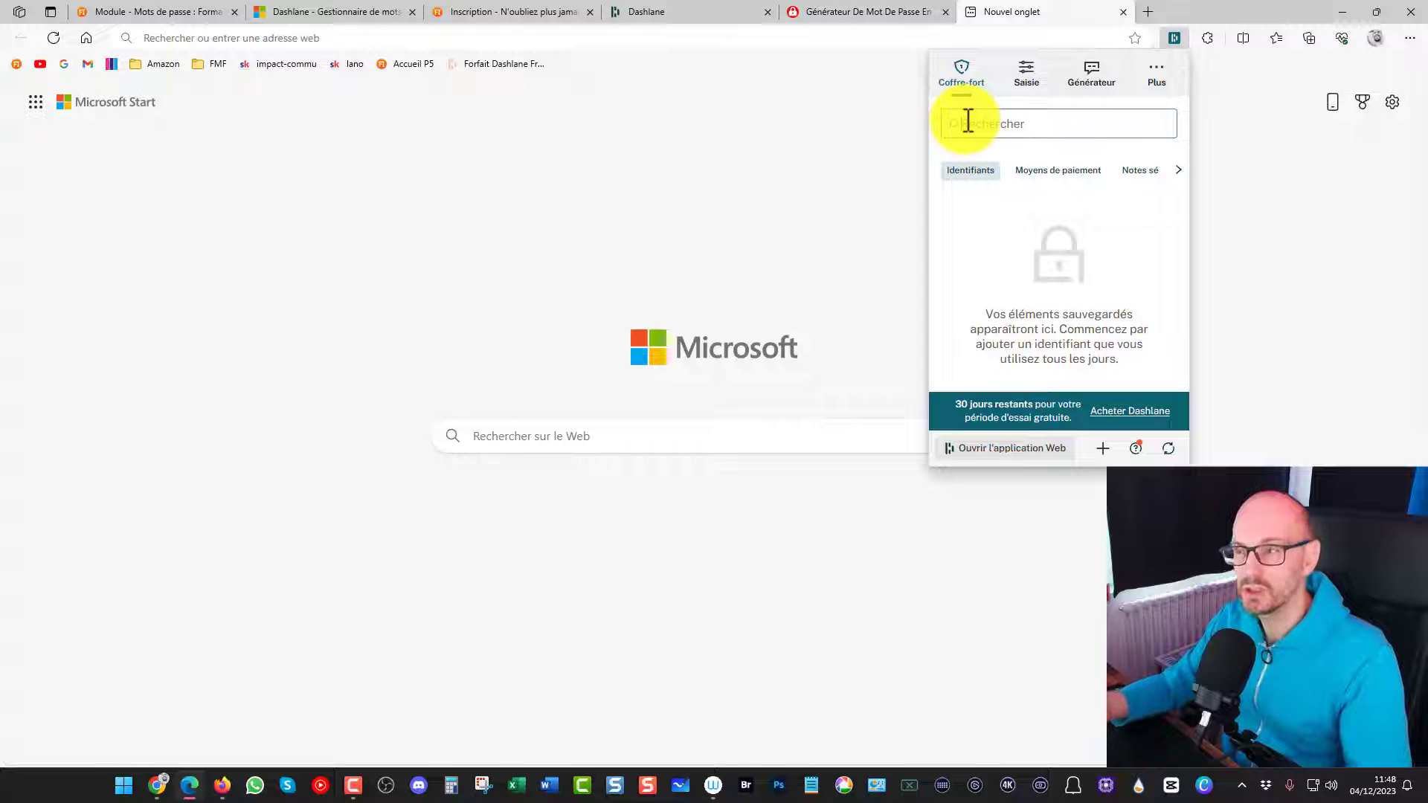
left_click(1032, 75)
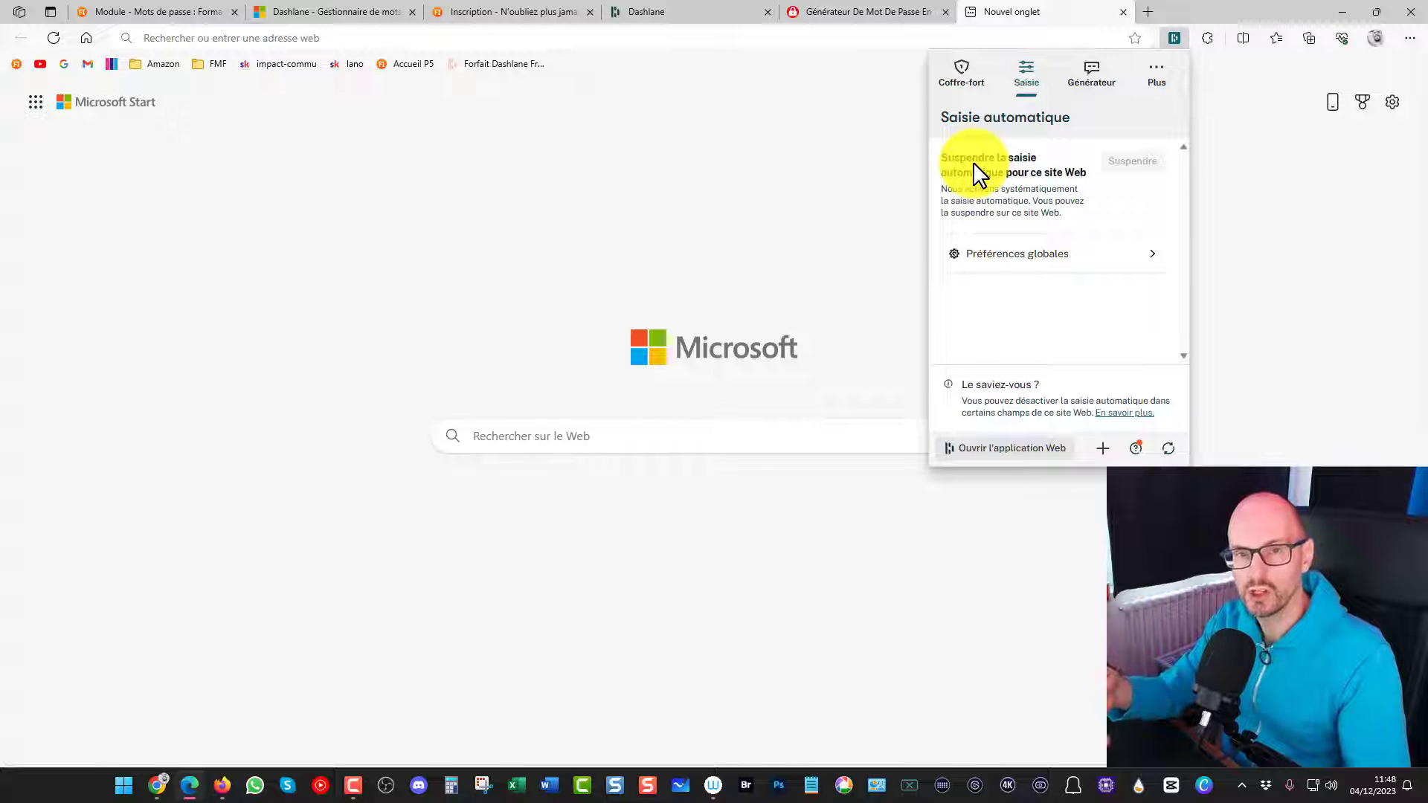
left_click(1090, 82)
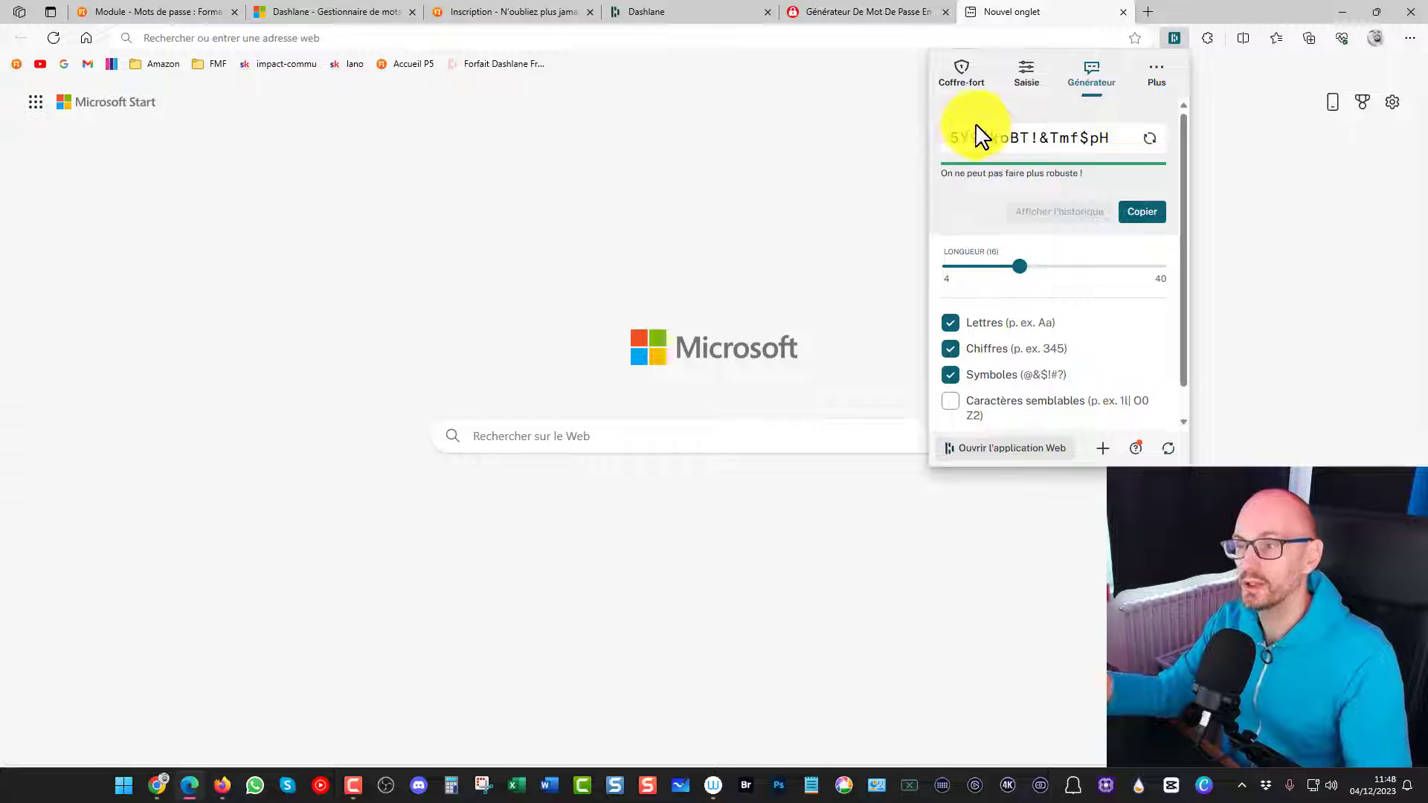
left_click(959, 78)
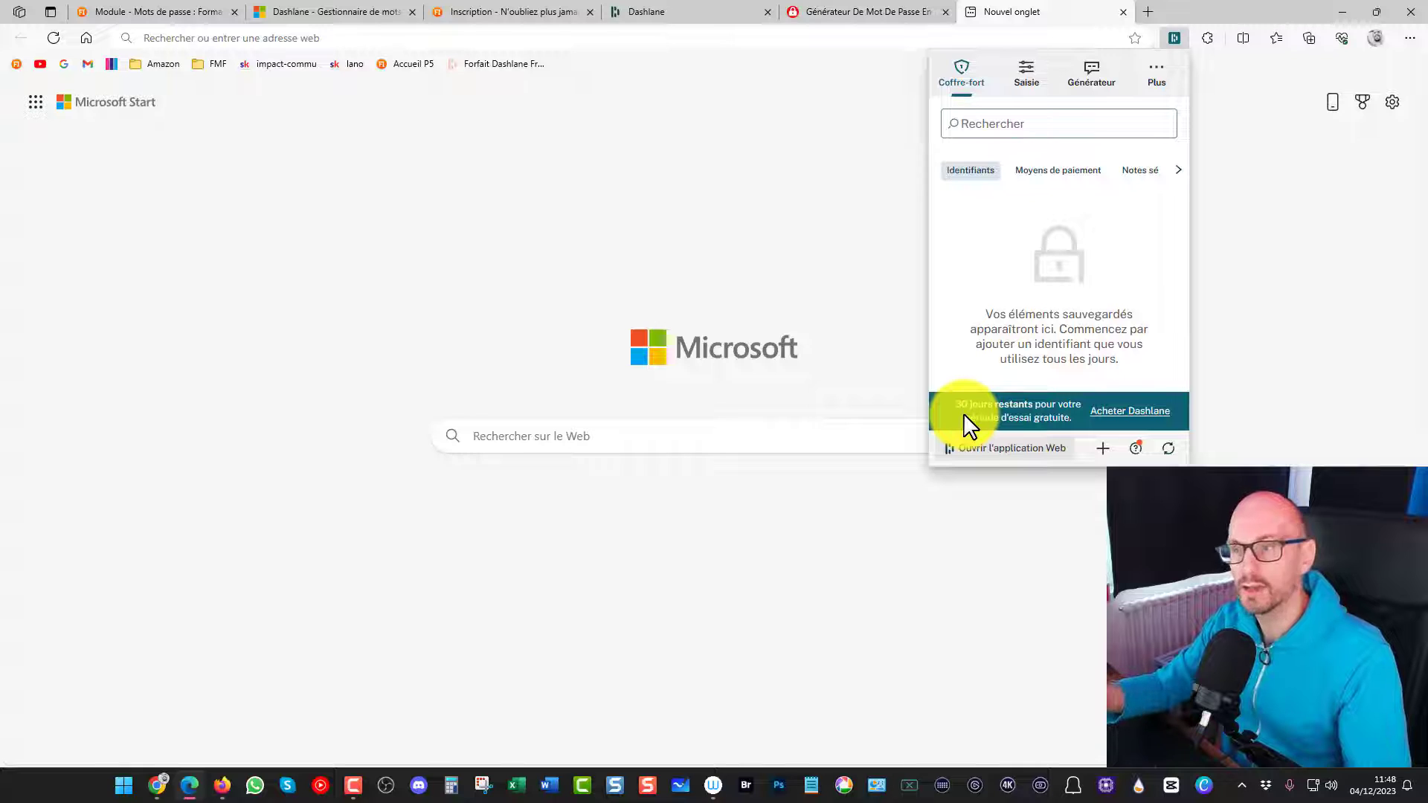
left_click(1162, 77)
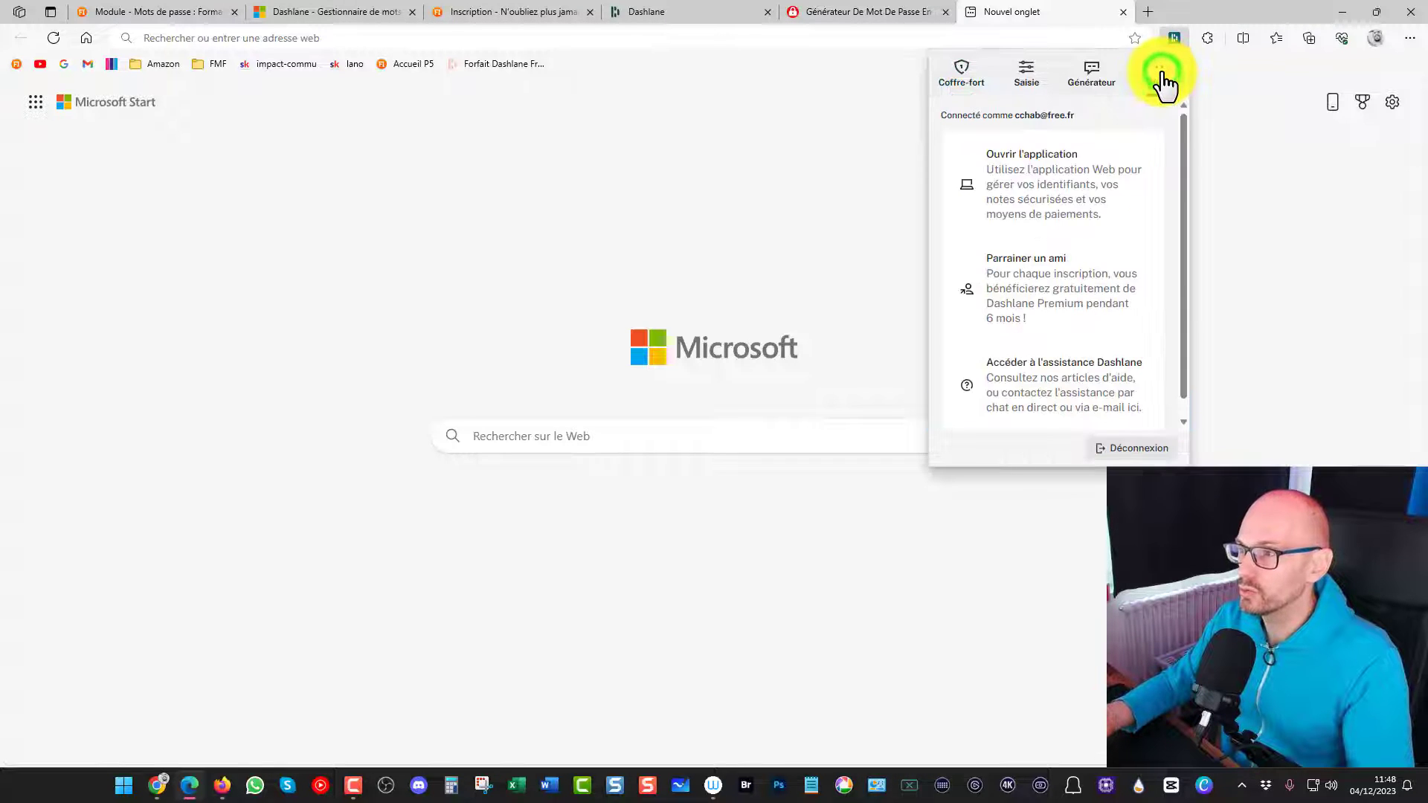
Open the Dashlane web application from the extension and view the account's subscription details
left_click(1048, 172)
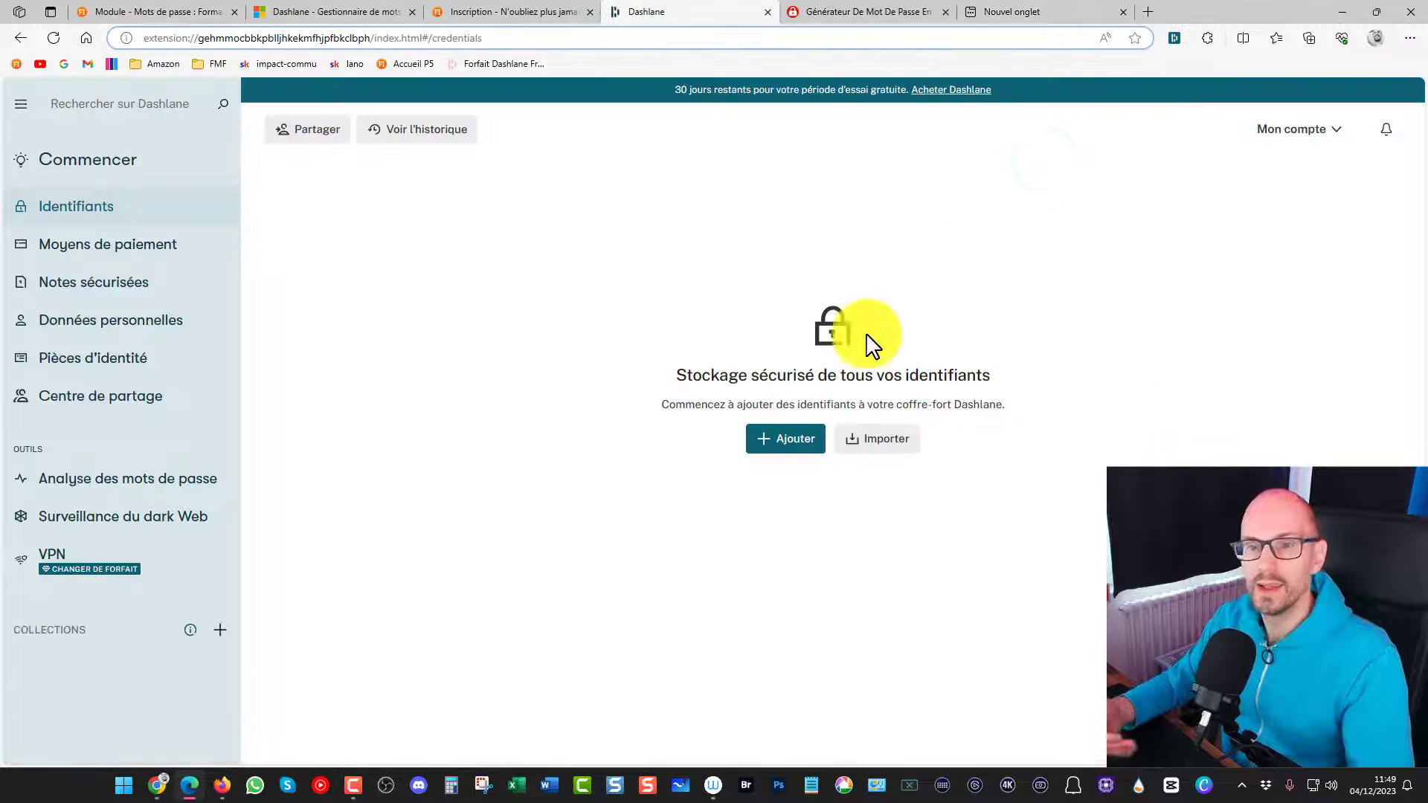
left_click(1316, 136)
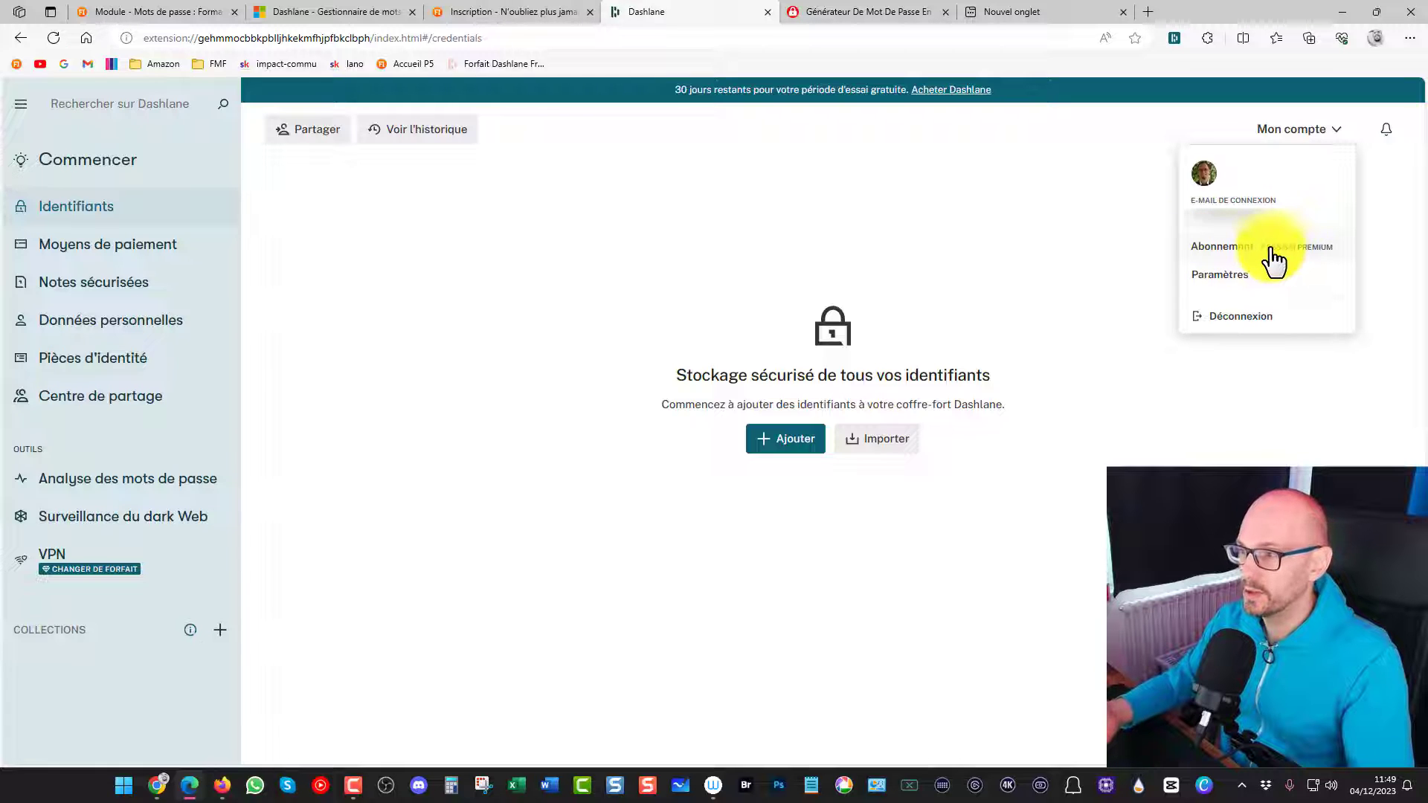
left_click(1226, 248)
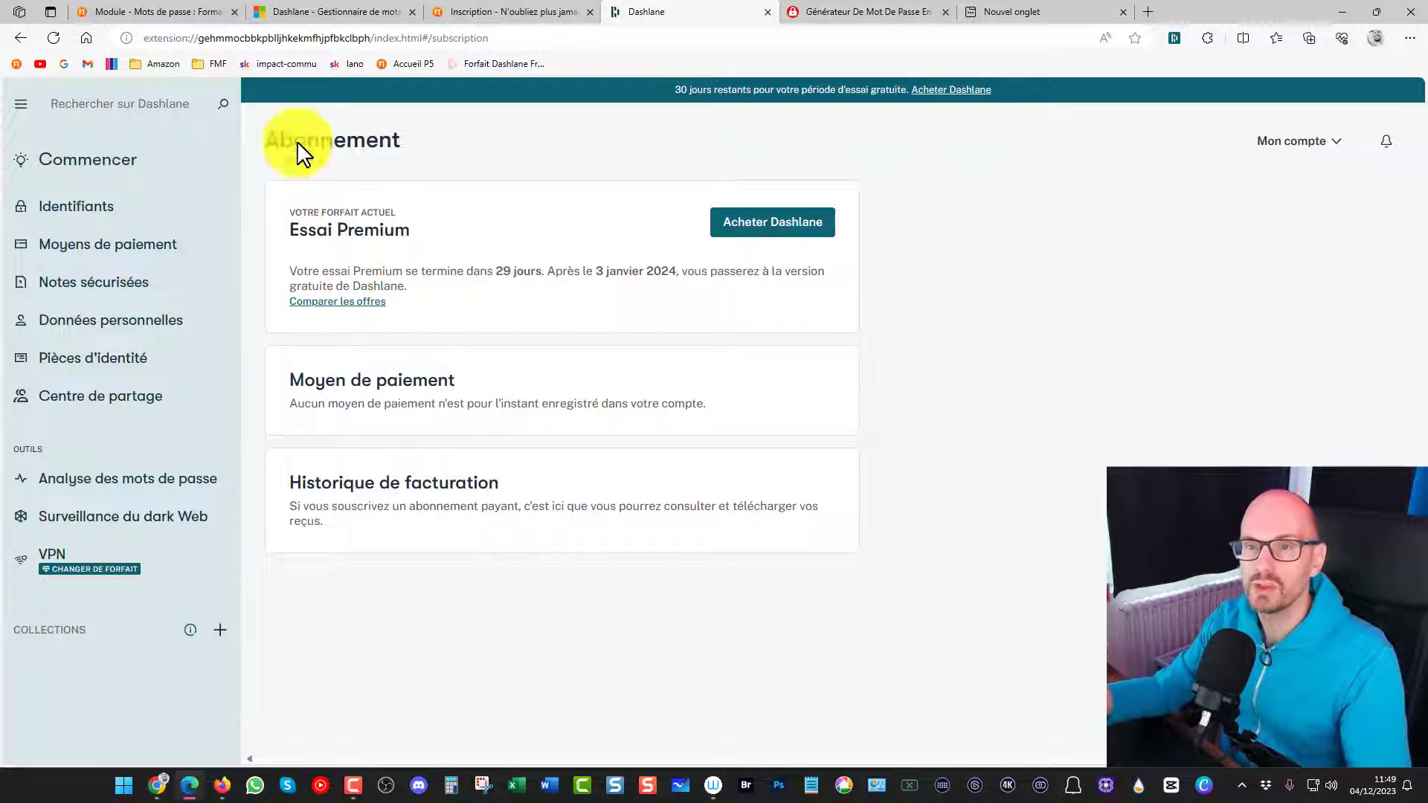
Review the Dashlane course's lesson list, close the extension store page, and return to the course page after viewing its registration form
left_click(179, 12)
scroll(275, 380, "down", 15)
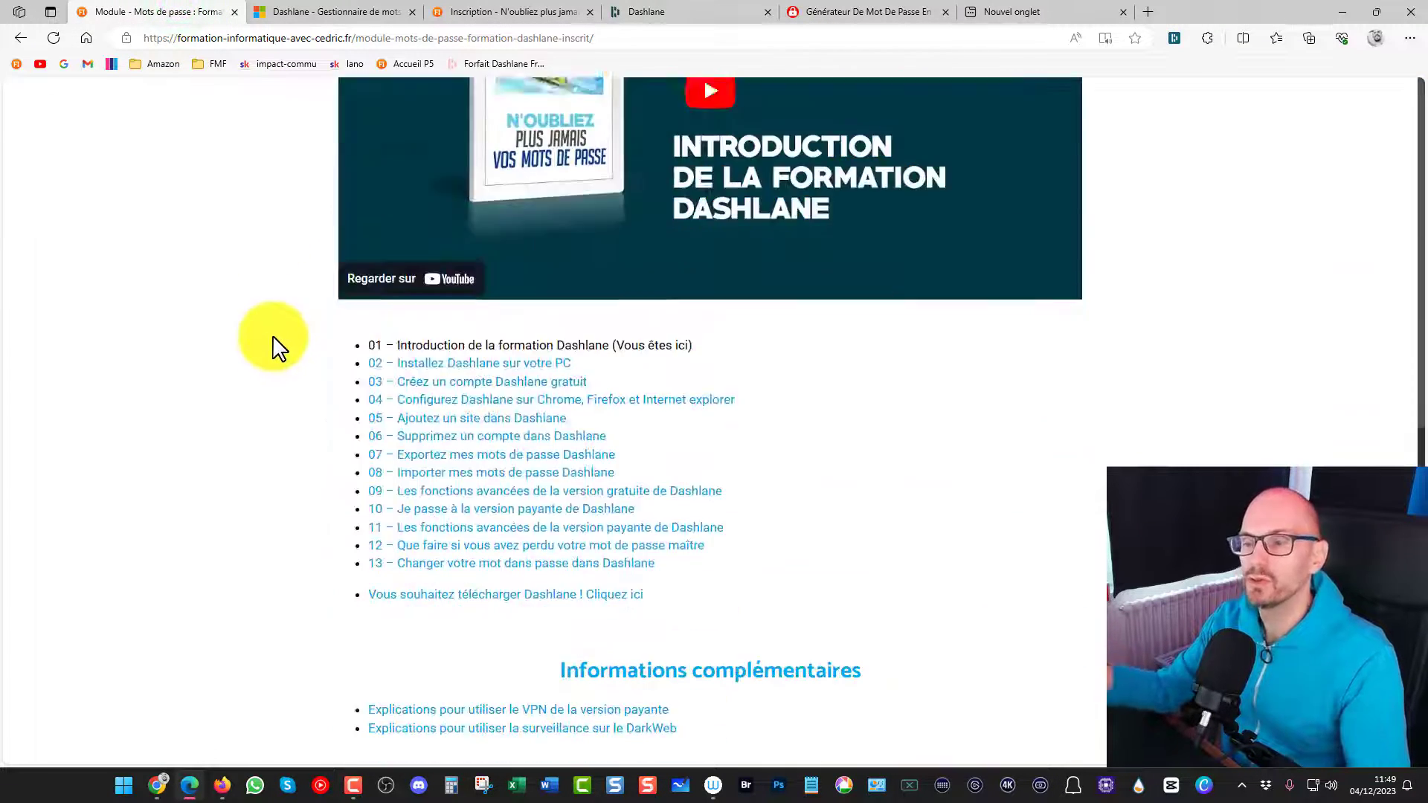
scroll(316, 615, "up", 12)
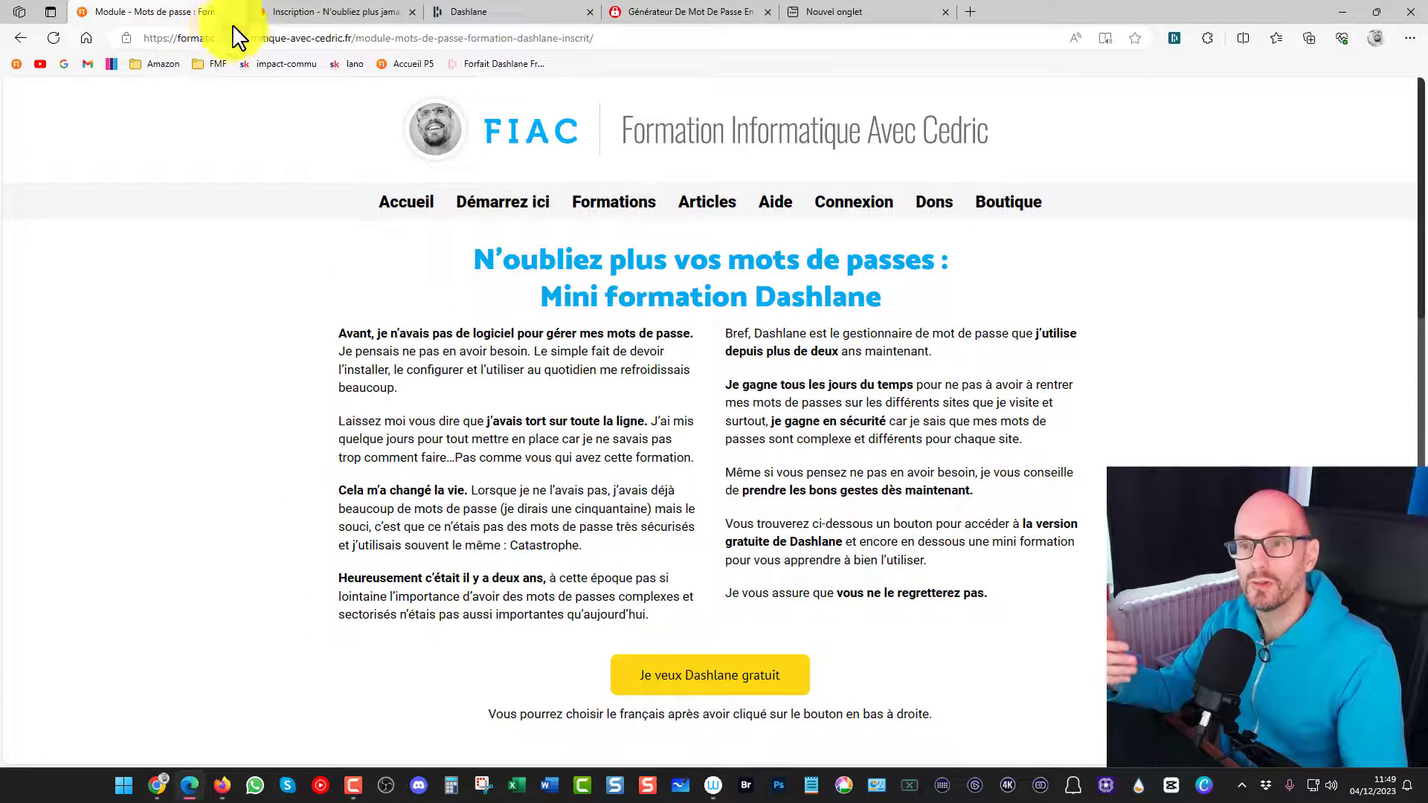
left_click(342, 12)
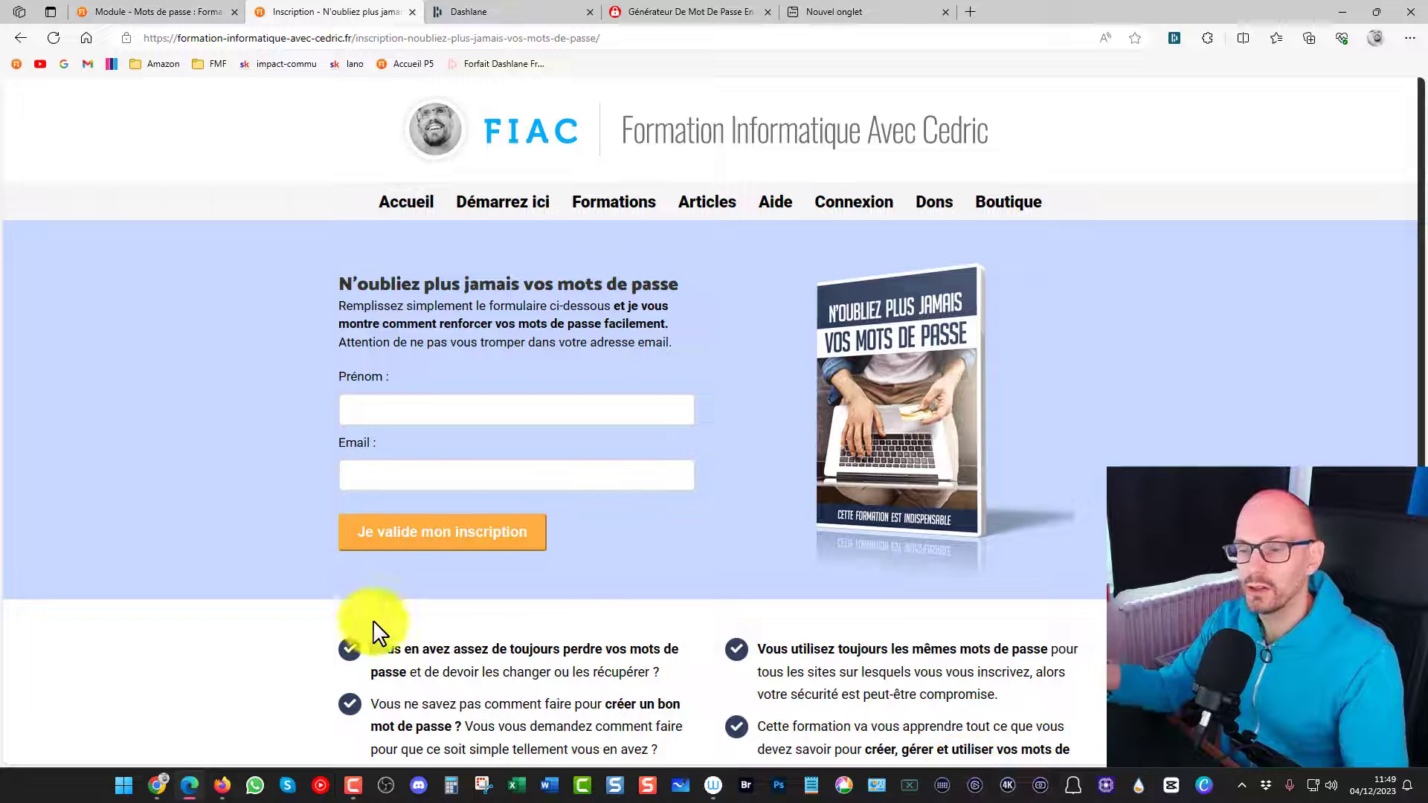
left_click(151, 11)
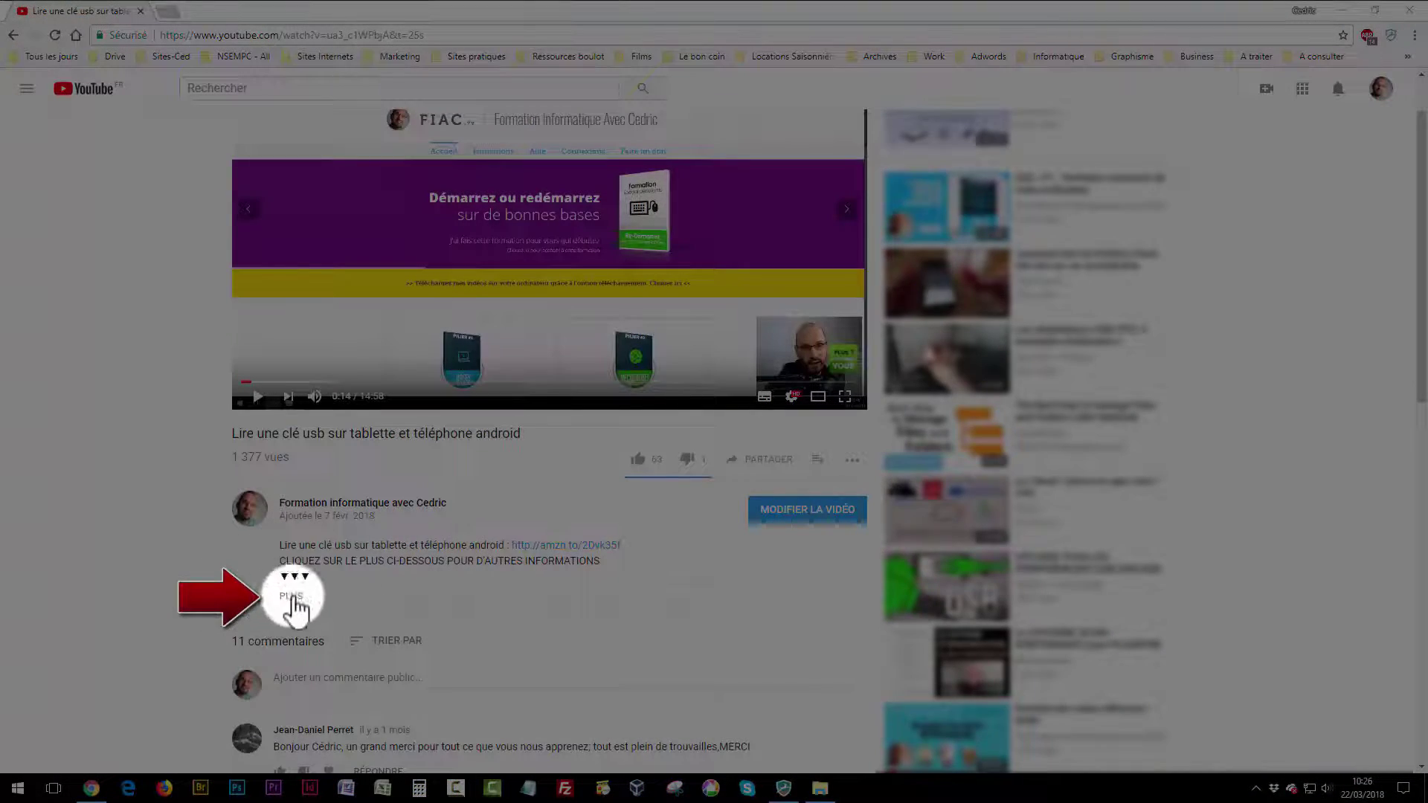
left_click(292, 595)
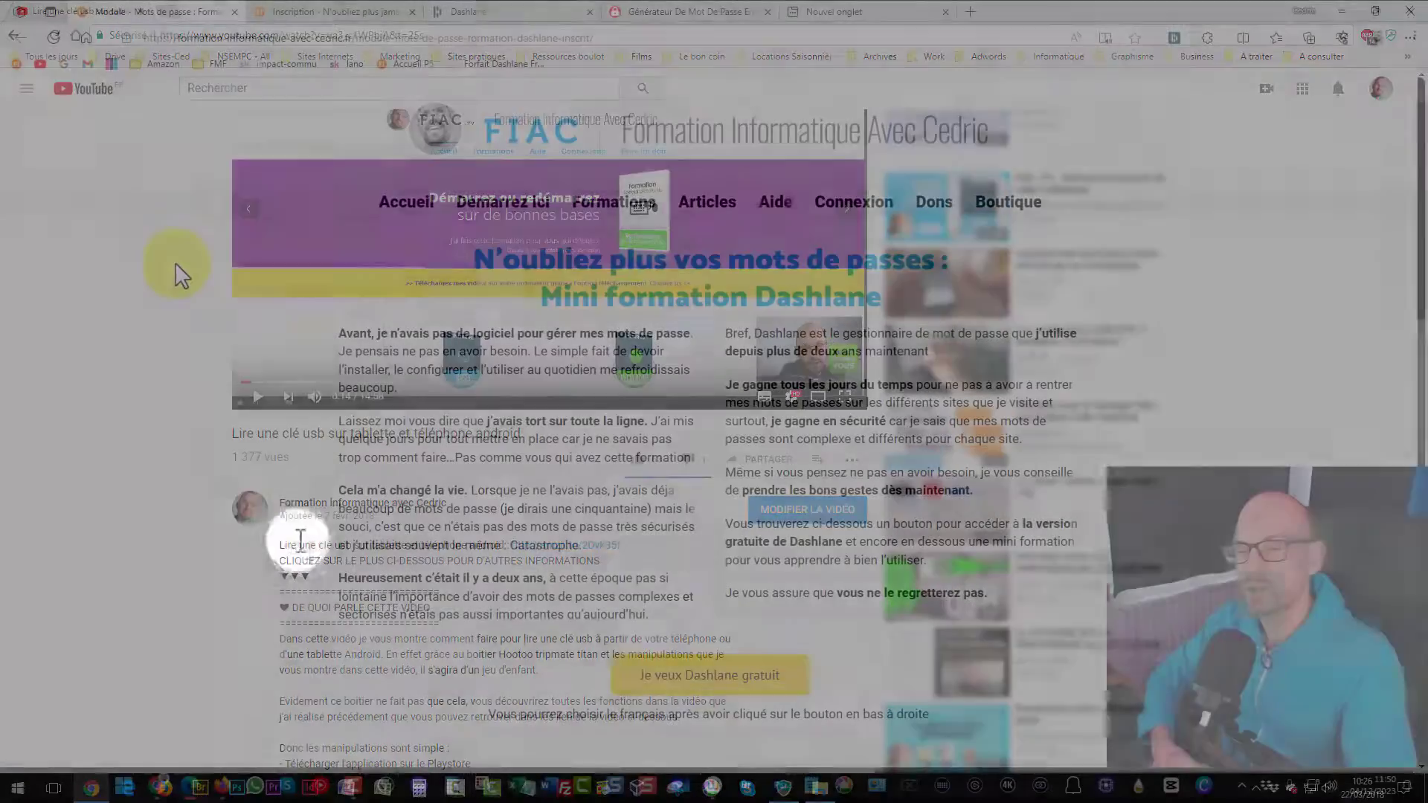